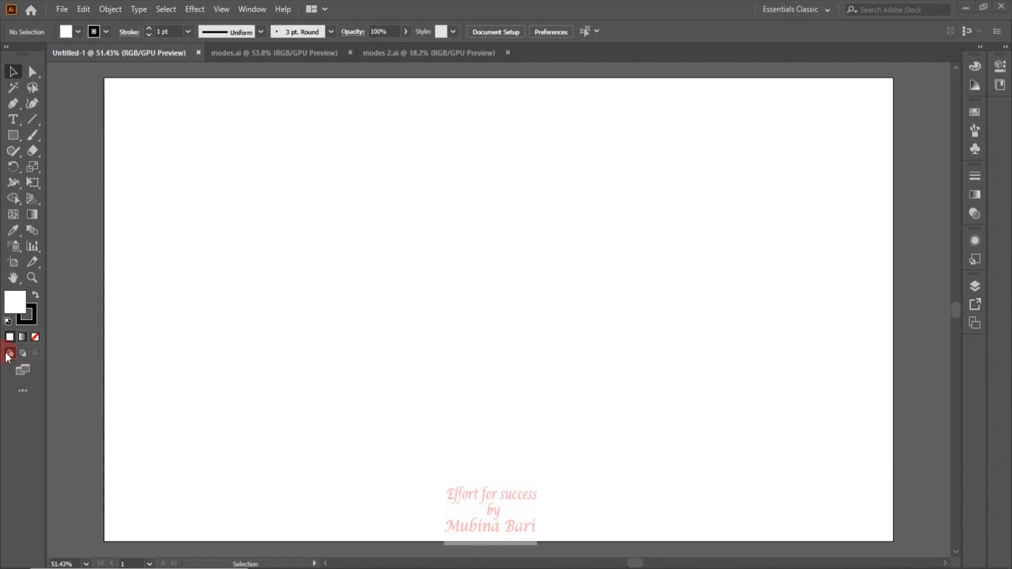
- Switch the toolbar to a single column, view the list of drawing modes, and restore the two-column layout
left_click(7, 47)
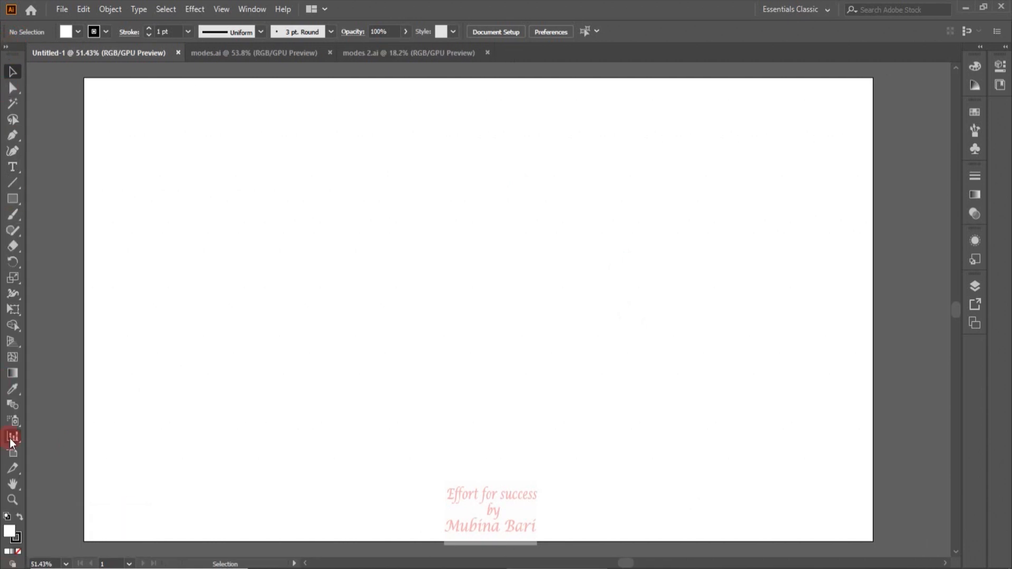
left_click(12, 564)
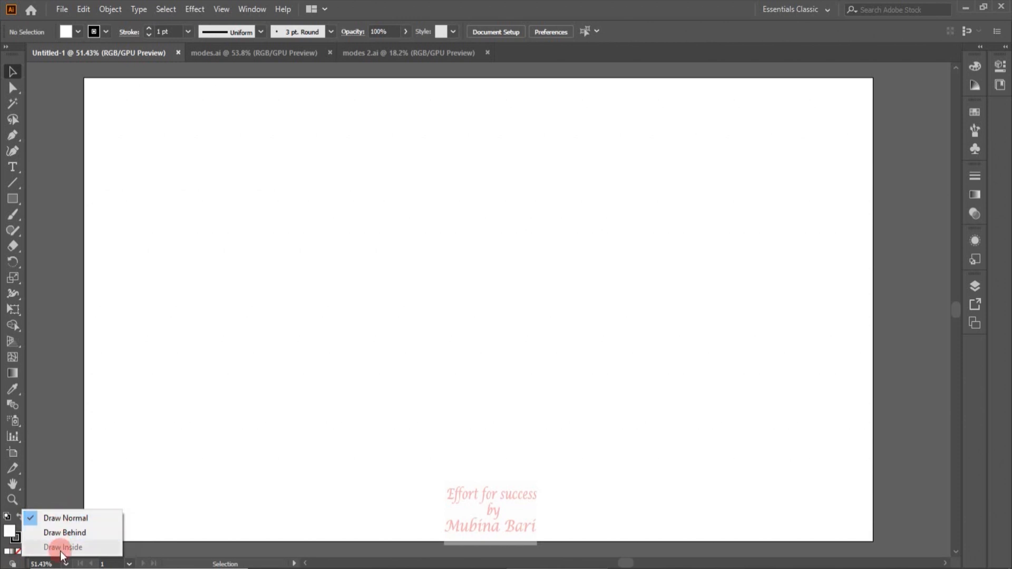
left_click(7, 47)
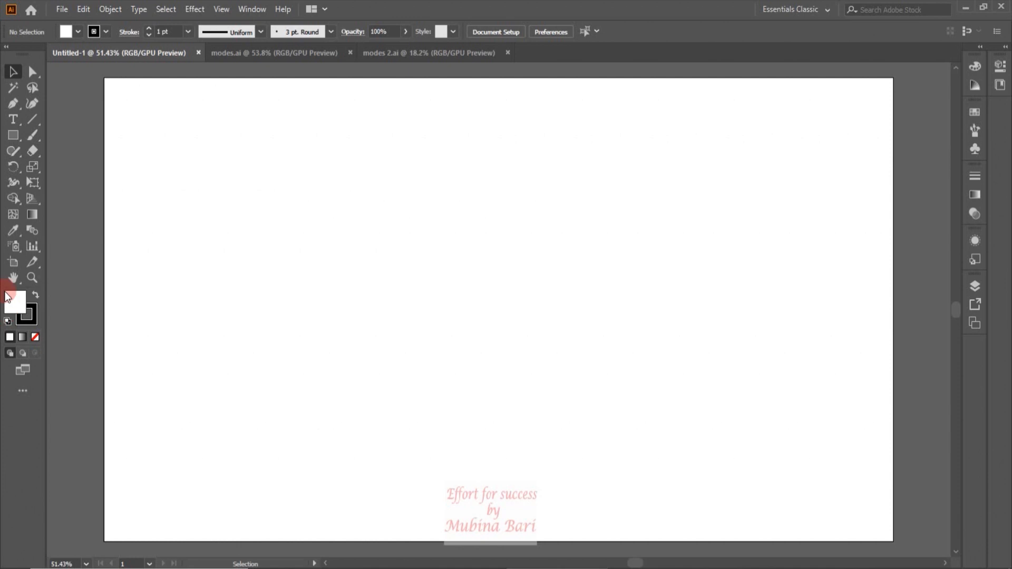
- Draw a rectangle about 322 × 244 px on the left half of the artboard, fill it with magenta, and deselect it
left_click(11, 138)
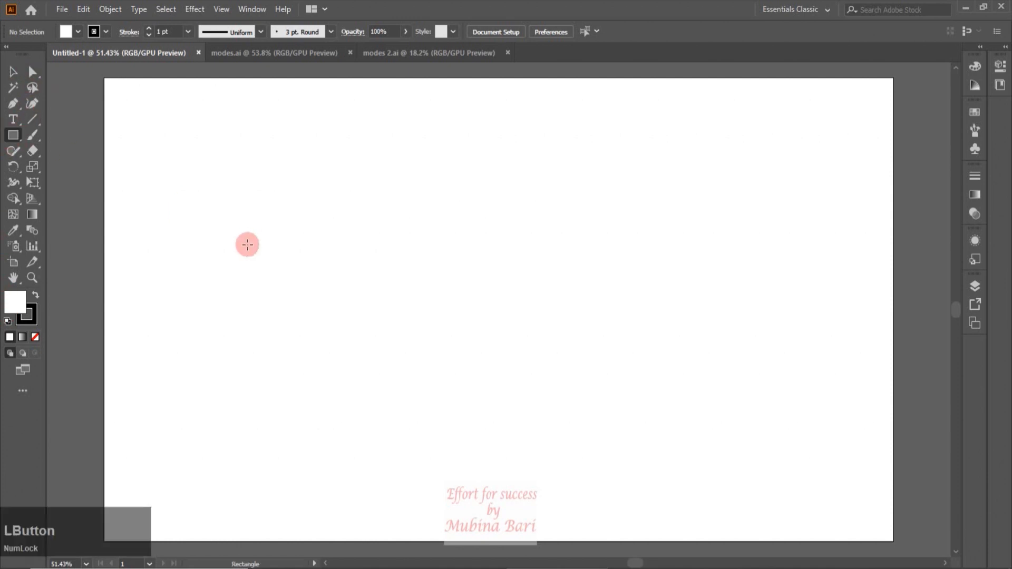
left_click_drag(221, 205, 353, 308)
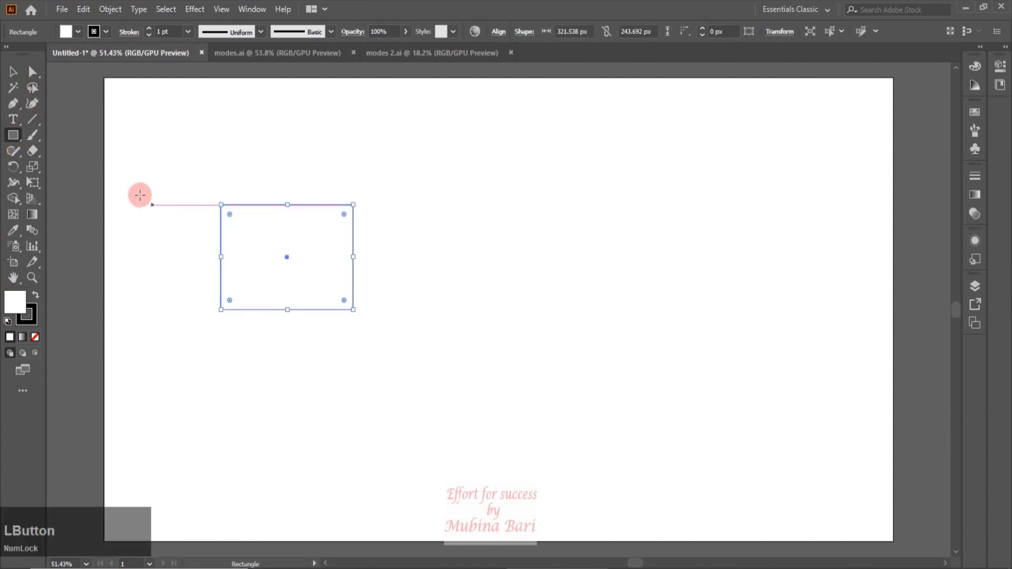
left_click(77, 31)
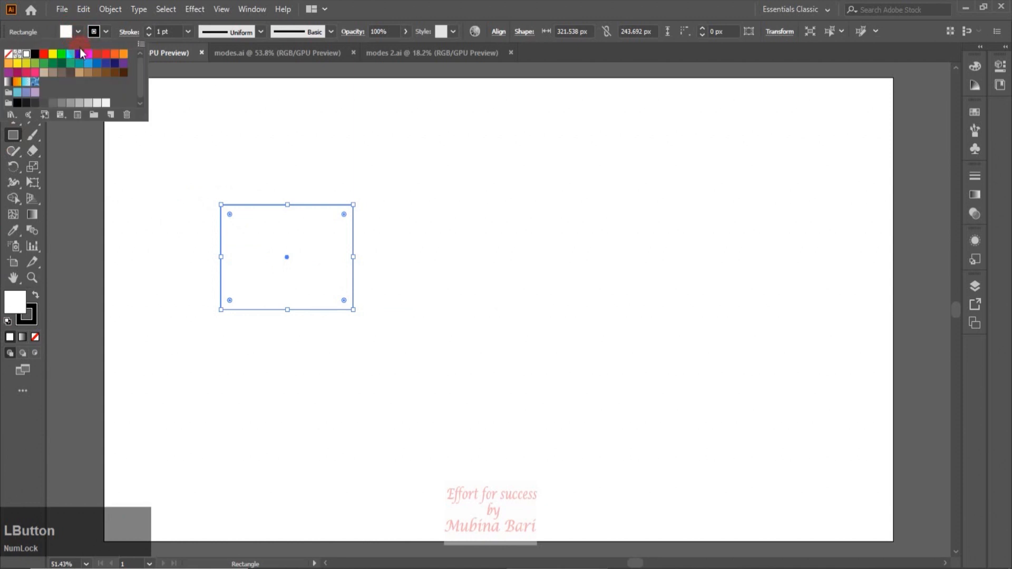
left_click(88, 53)
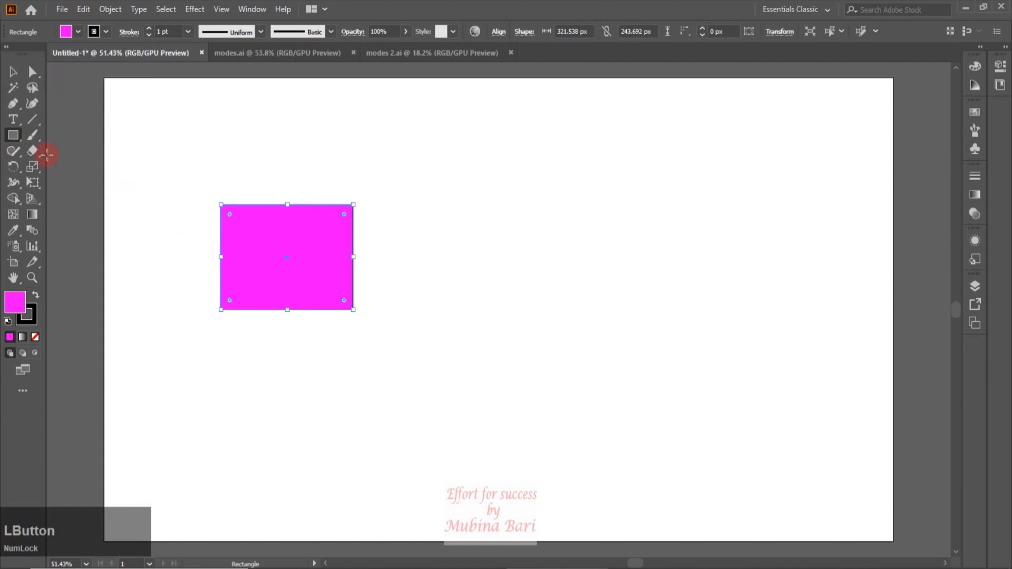
left_click(13, 71)
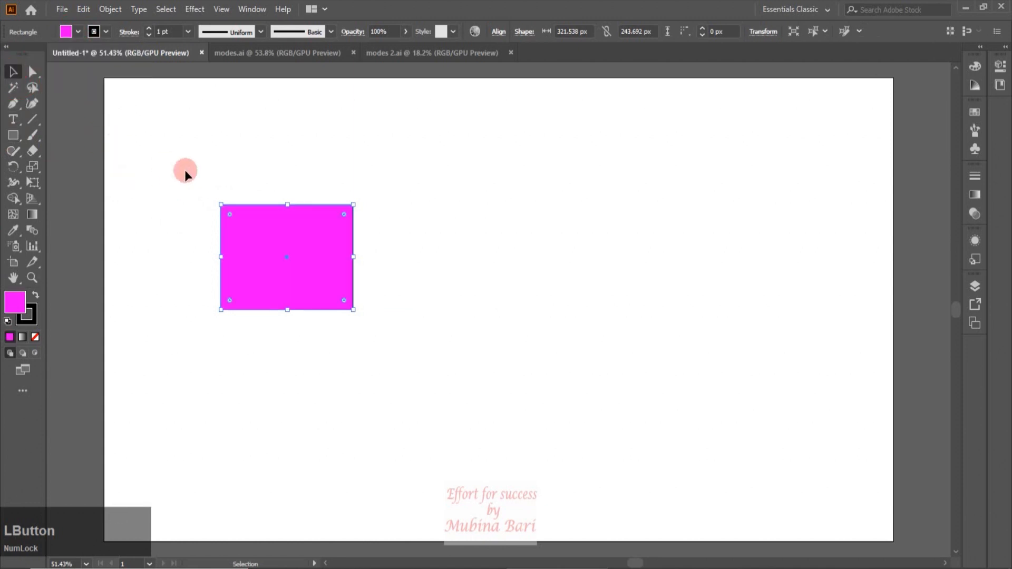
left_click(208, 332)
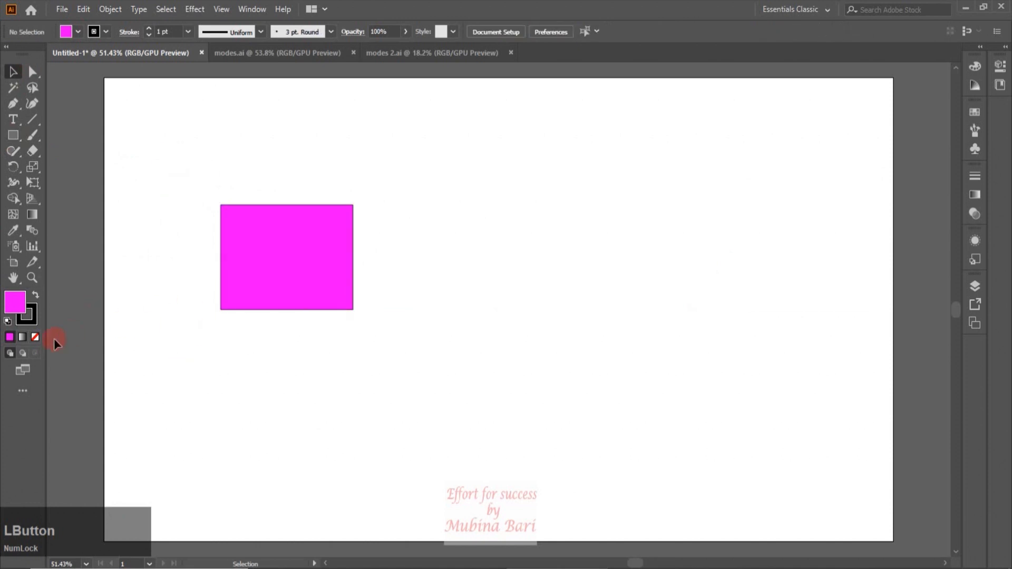
- Draw a green-filled ellipse about 192 × 180 px on top of the magenta rectangle
left_click(16, 138)
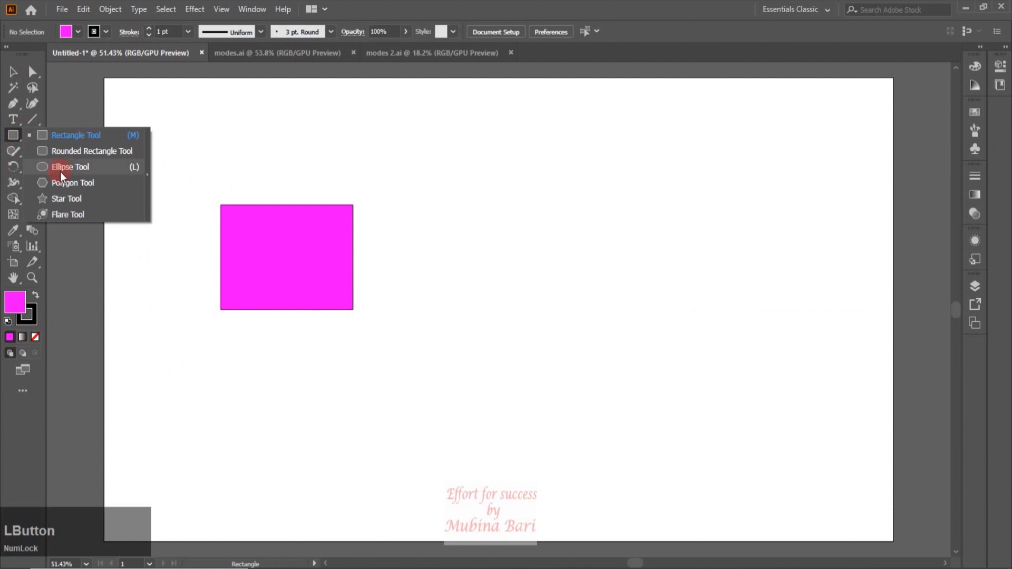
left_click(61, 169)
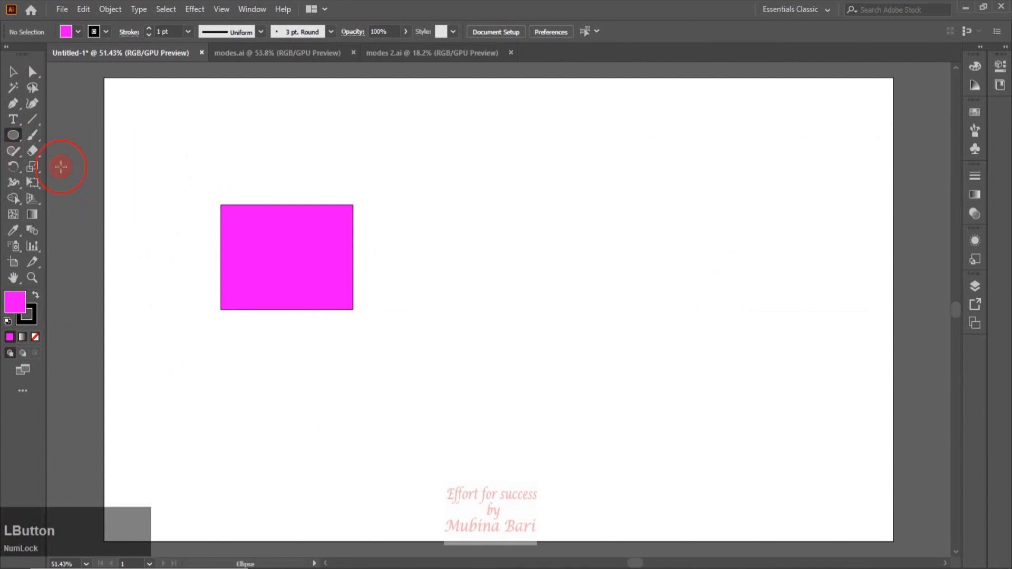
left_click(77, 30)
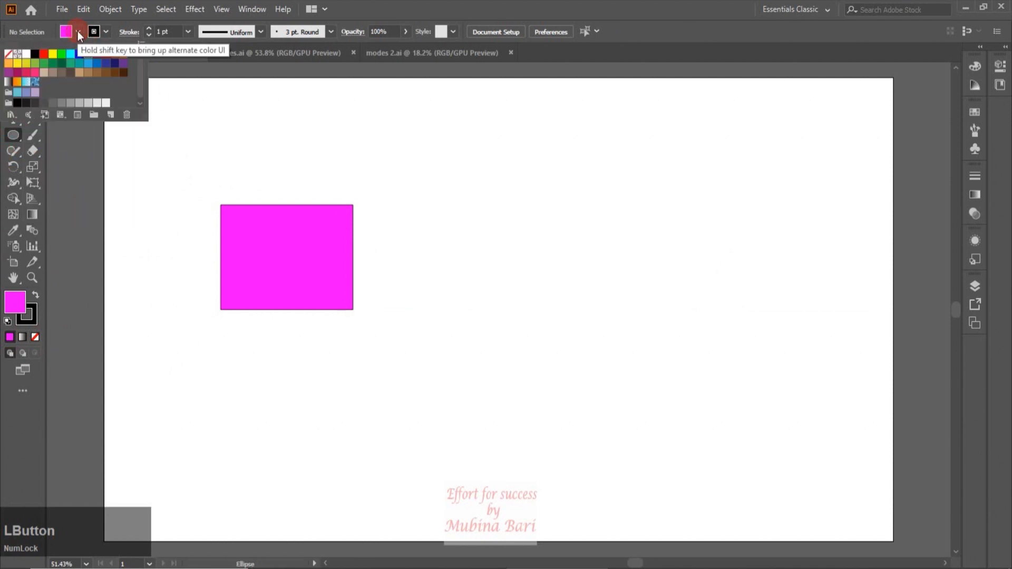
left_click(69, 65)
left_click(231, 228)
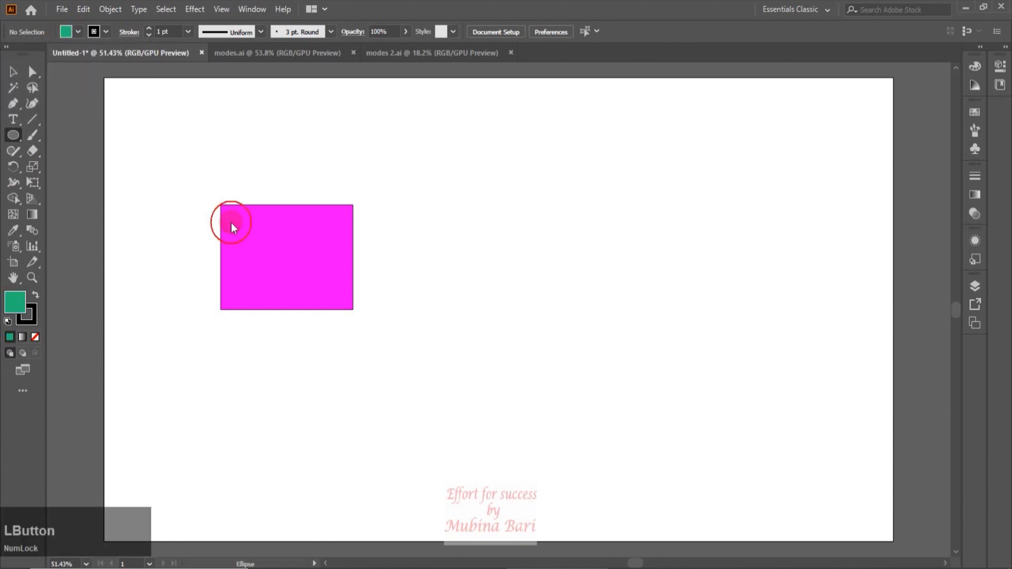
left_click_drag(228, 222, 307, 299)
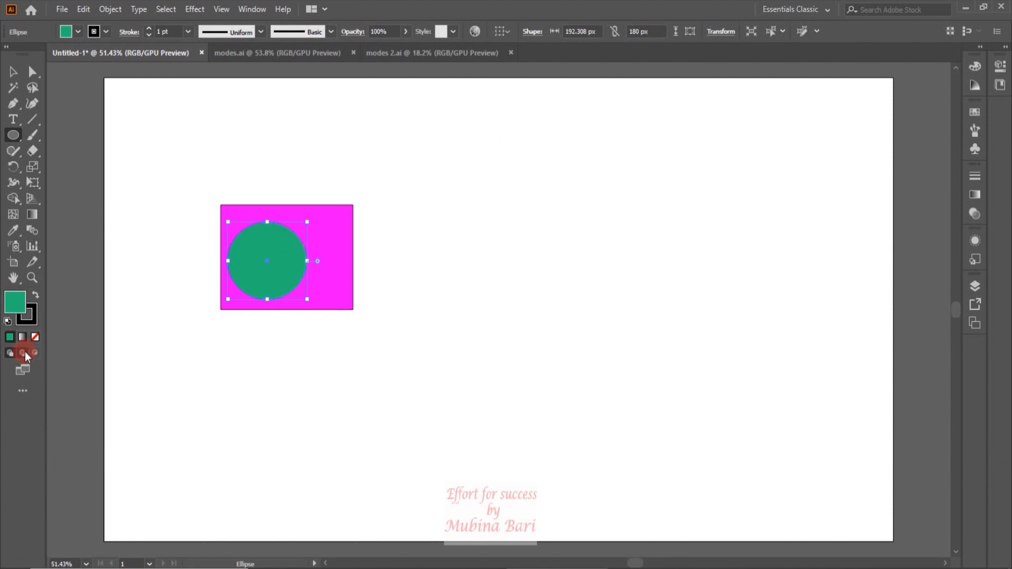
- Draw a green rectangle about 334 × 274 px to the right of the magenta one and deselect it
left_click_drag(21, 140, 66, 134)
left_click_drag(425, 204, 563, 322)
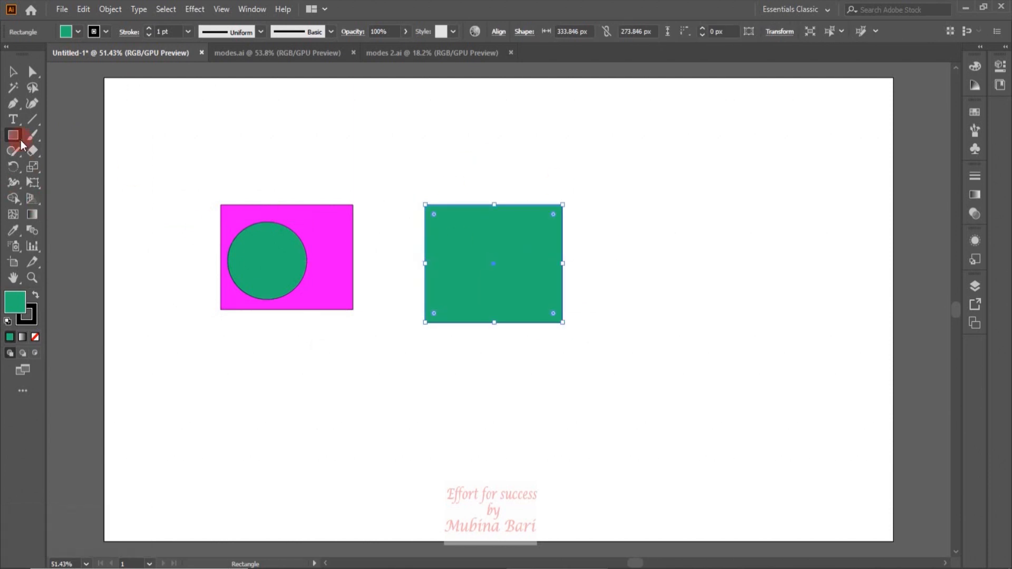
left_click(12, 70)
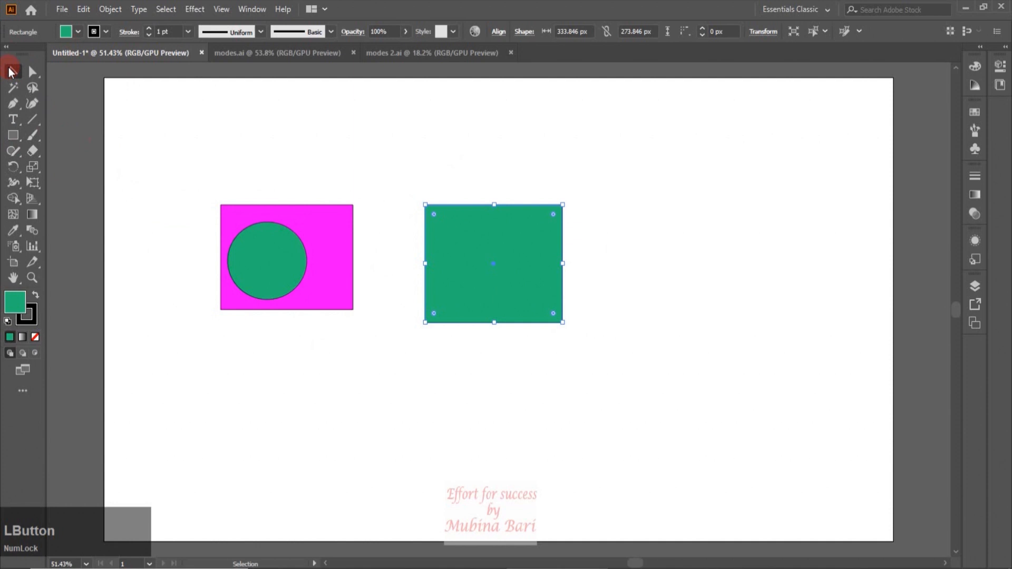
left_click(132, 139)
- Using Draw Behind mode, draw a crimson circle about 173 px wide behind the green rectangle's upper-left corner
left_click(20, 141)
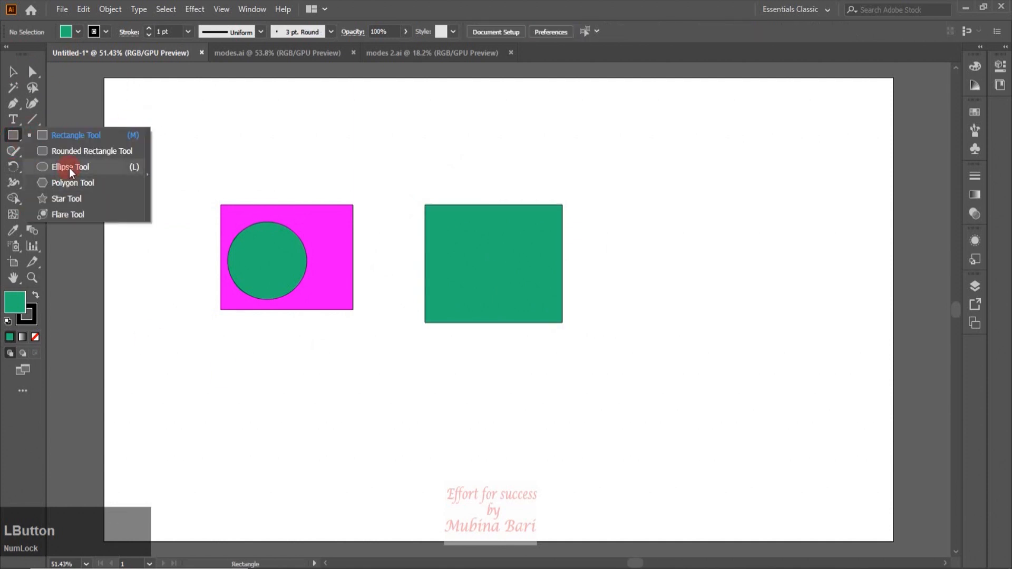
left_click(68, 168)
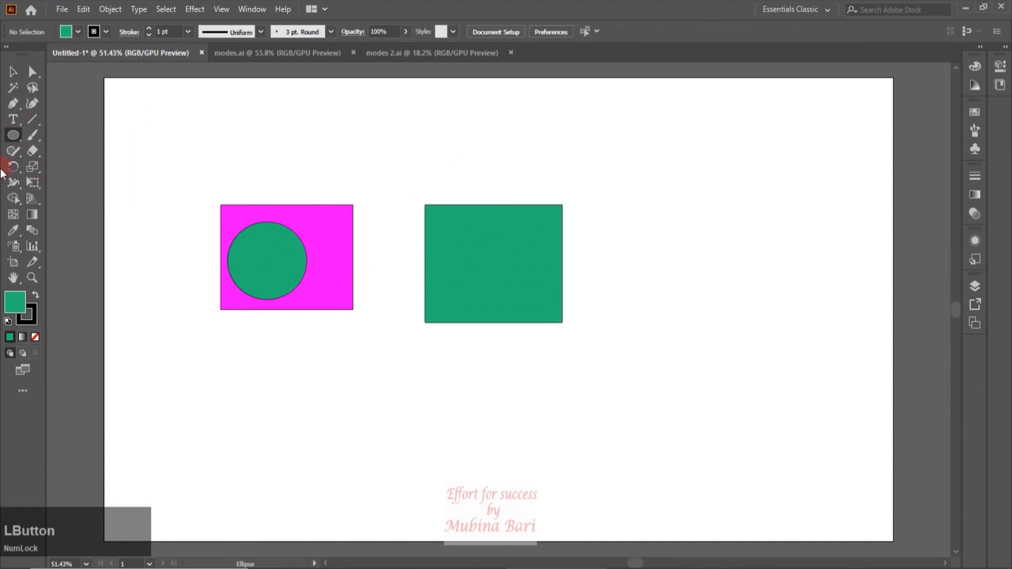
left_click(78, 31)
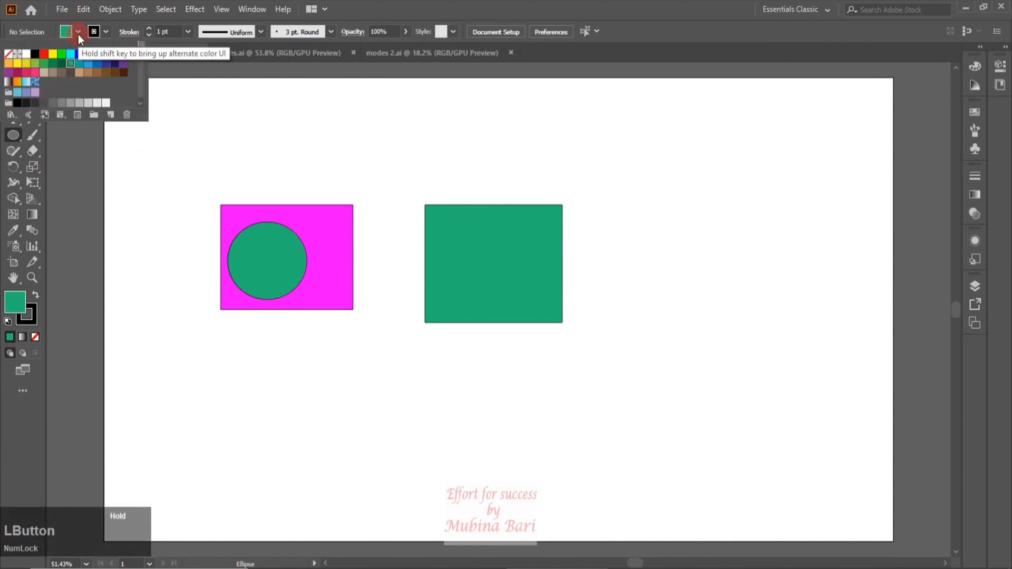
left_click(18, 73)
key("Delete")
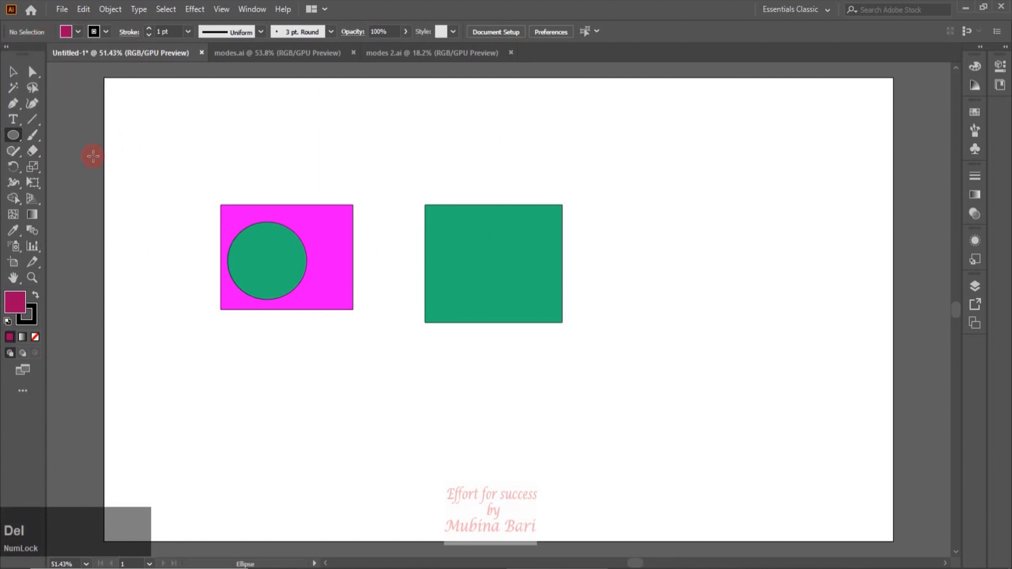
left_click(22, 353)
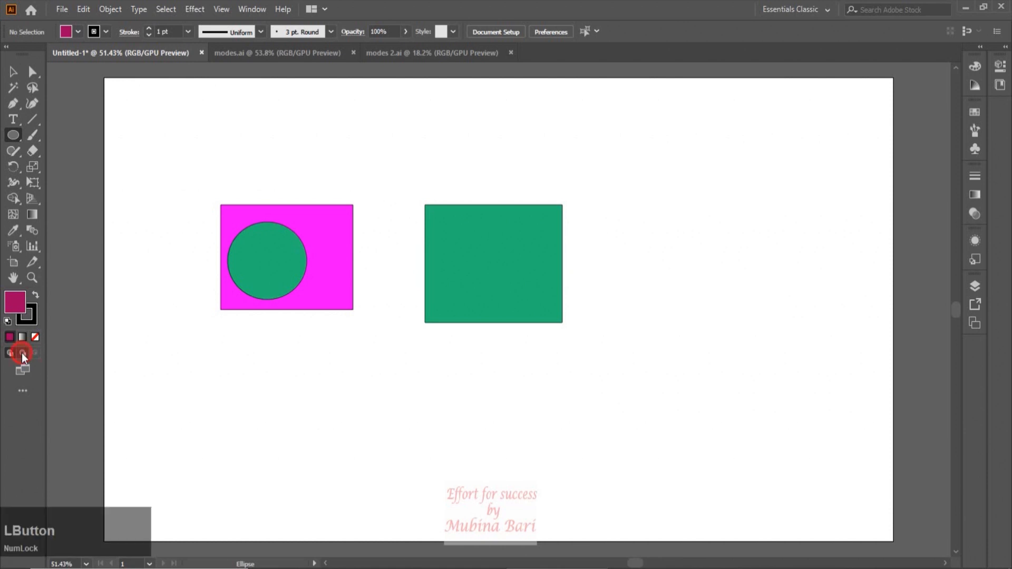
mouse_move(407, 190)
left_mouse_down()
mouse_move(466, 262)
mouse_move(484, 265)
left_mouse_up()
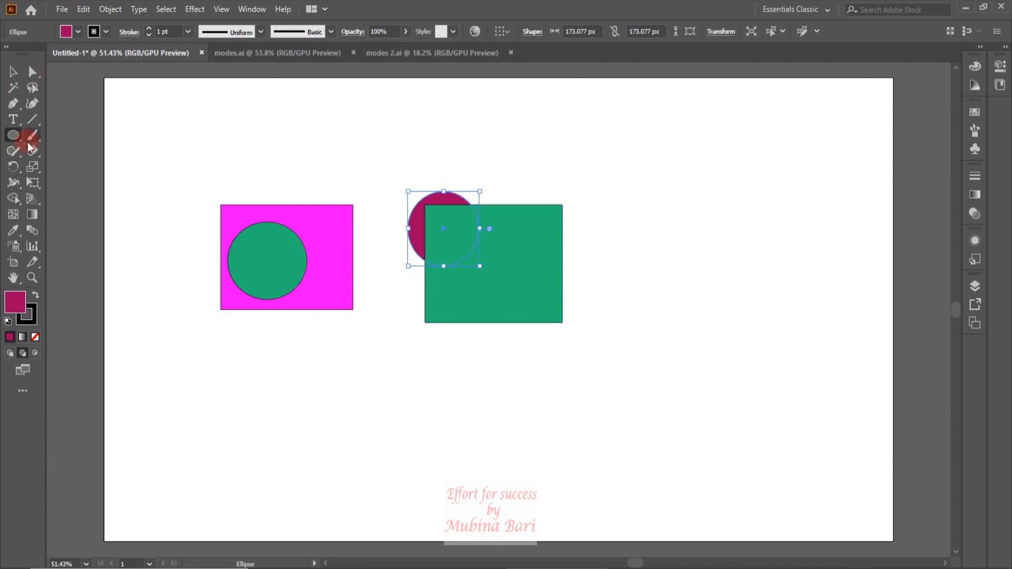
- Draw a crimson rectangle about 408 × 328 px to the right of the green rectangle and deselect it
left_click_drag(14, 140, 43, 138)
left_click_drag(628, 217, 796, 357)
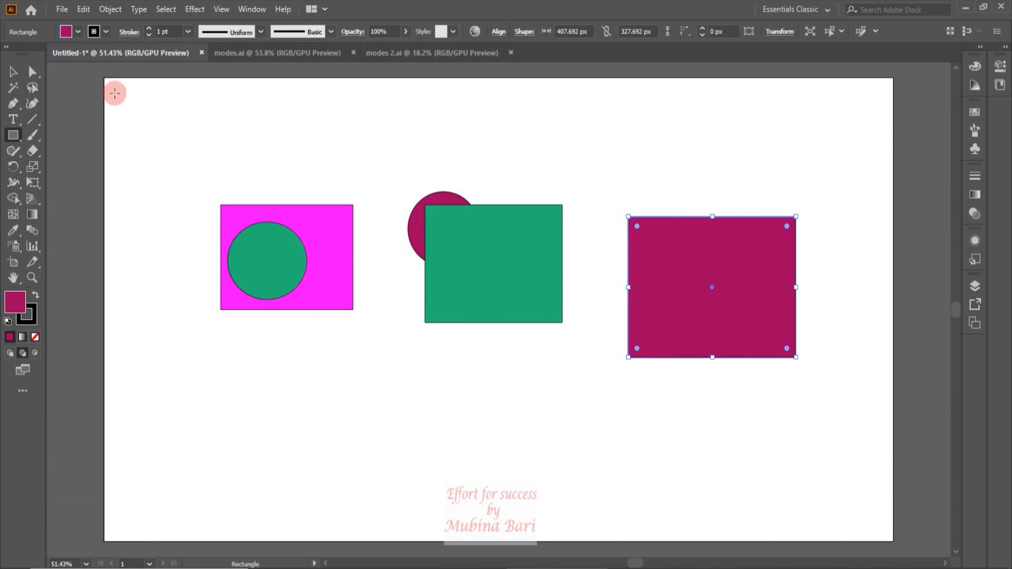
key("v")
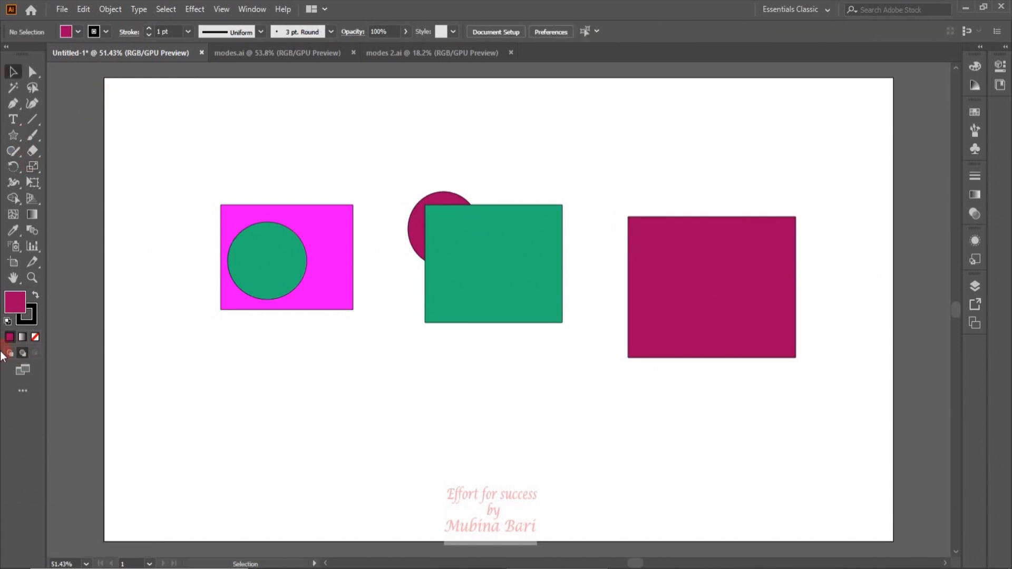
left_click(97, 392)
left_click(111, 333)
- Using Draw Inside mode on the crimson rectangle, draw four cyan stars of differing sizes clipped within or placed inside its edges
left_click(662, 335)
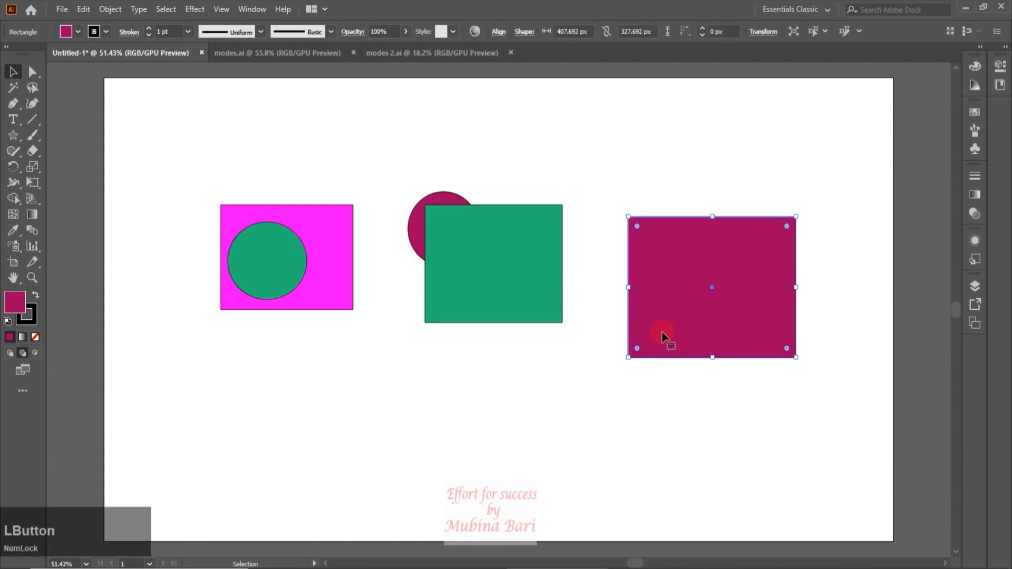
left_click(35, 352)
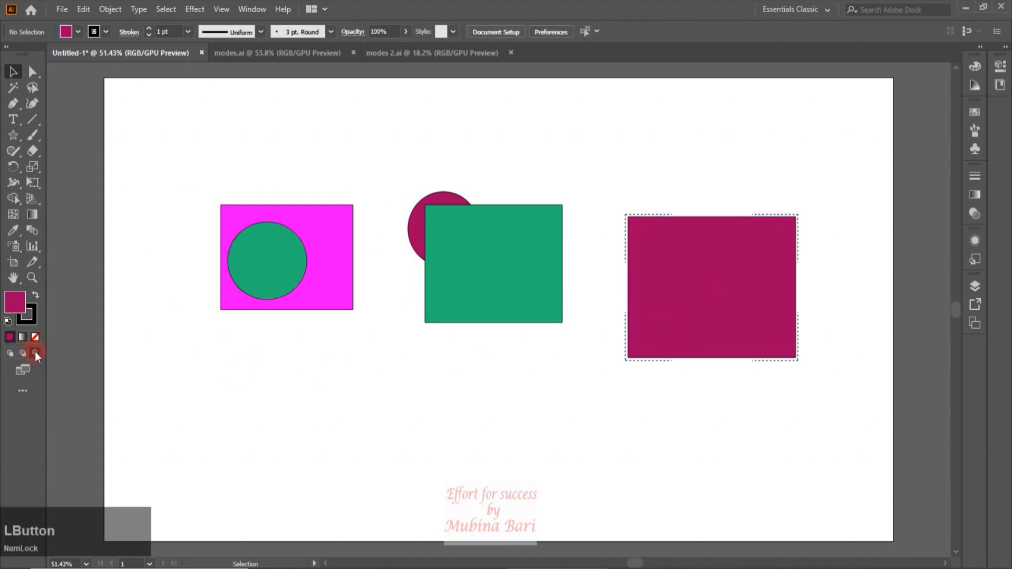
left_click(13, 169)
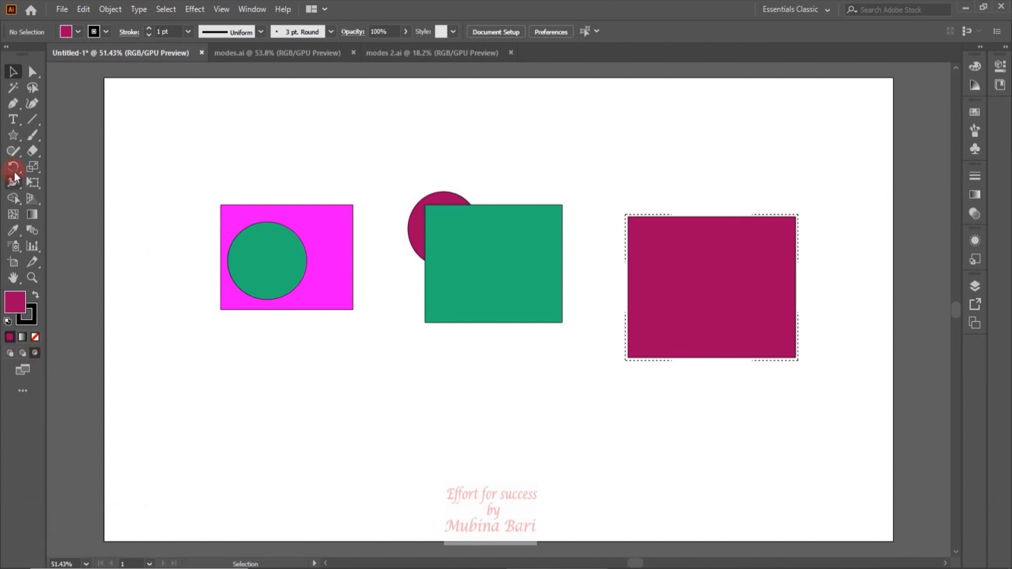
left_click(18, 138)
left_click_drag(18, 137, 62, 200)
left_click(78, 30)
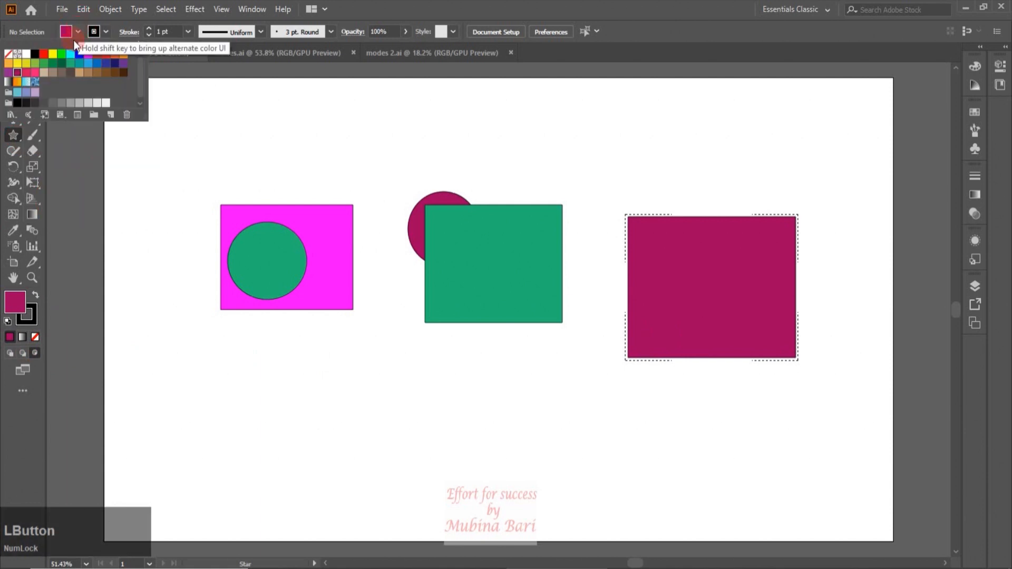
left_click(70, 53)
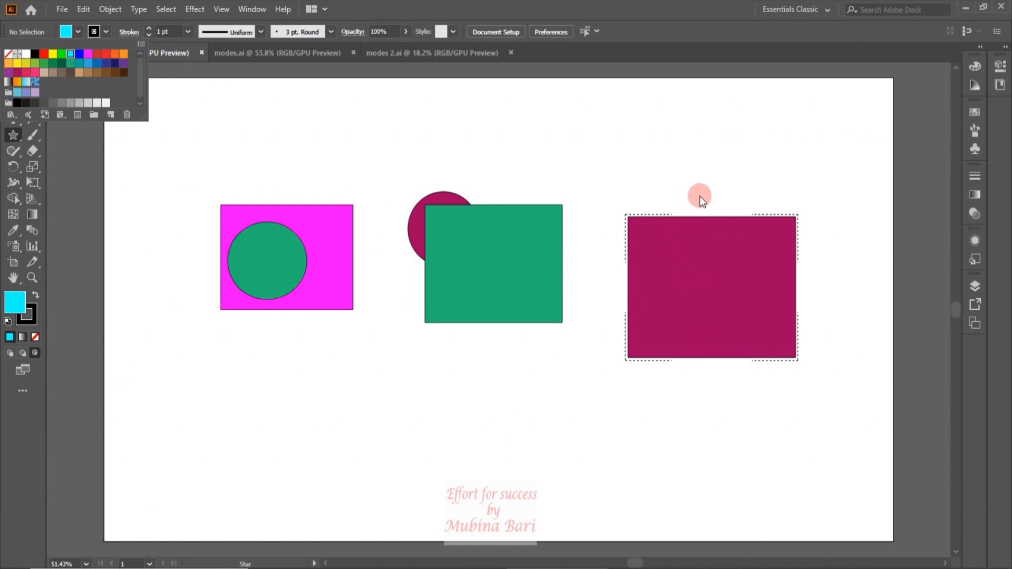
left_click(630, 199)
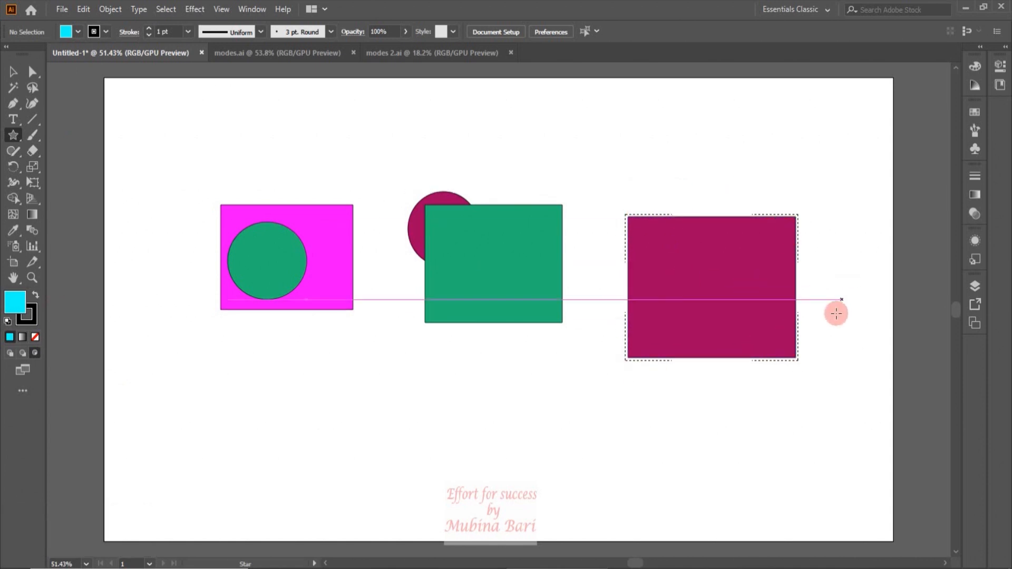
left_click_drag(610, 191, 657, 220)
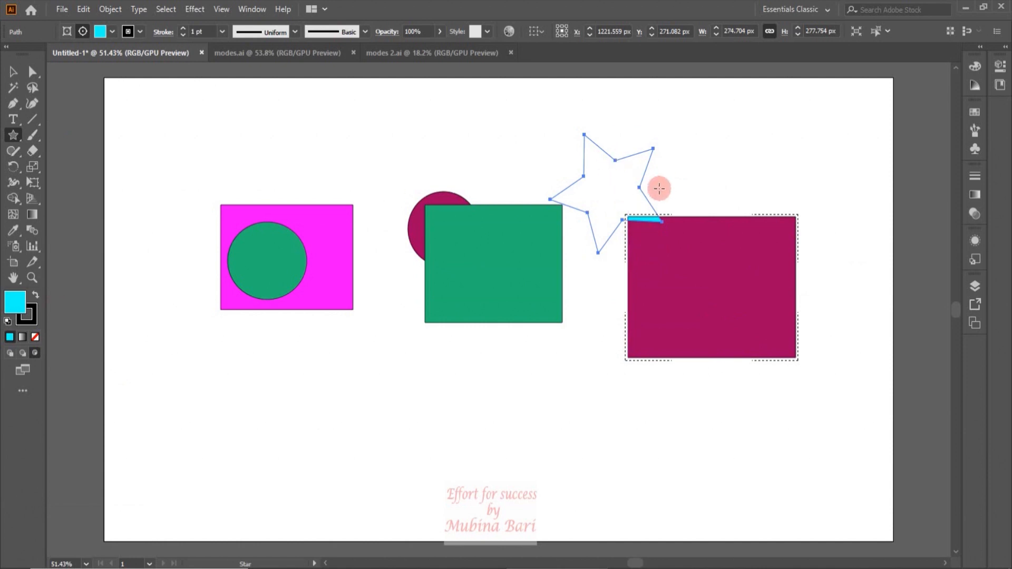
left_click_drag(626, 295, 669, 309)
mouse_move(693, 235)
left_mouse_down()
mouse_move(730, 289)
mouse_move(709, 300)
mouse_move(728, 314)
left_mouse_up()
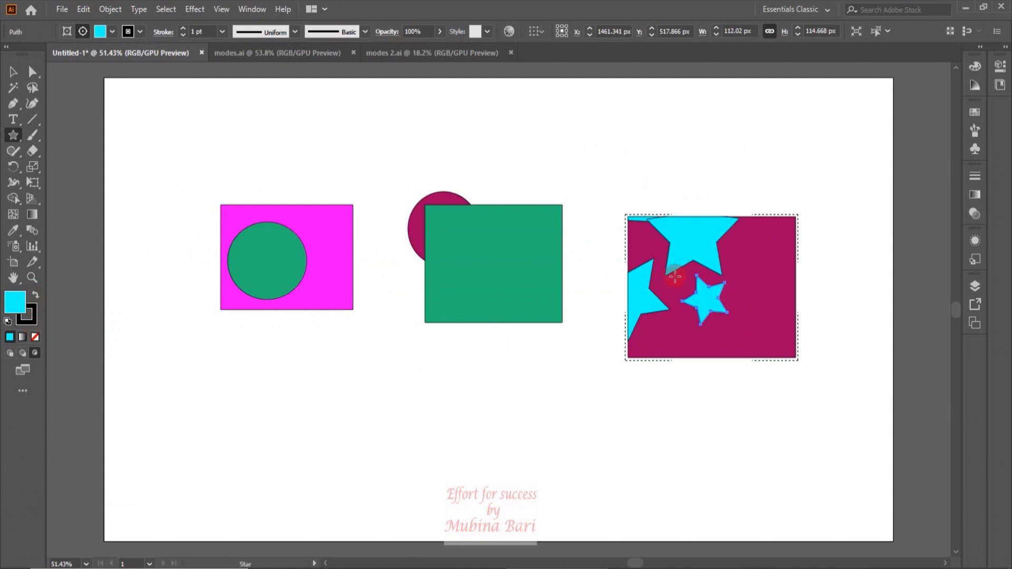
- In Draw Normal mode, draw a cyan star about 263 × 273 px over the crimson rectangle's lower-right corner, and switch to Draw Behind mode
key("shift+d")
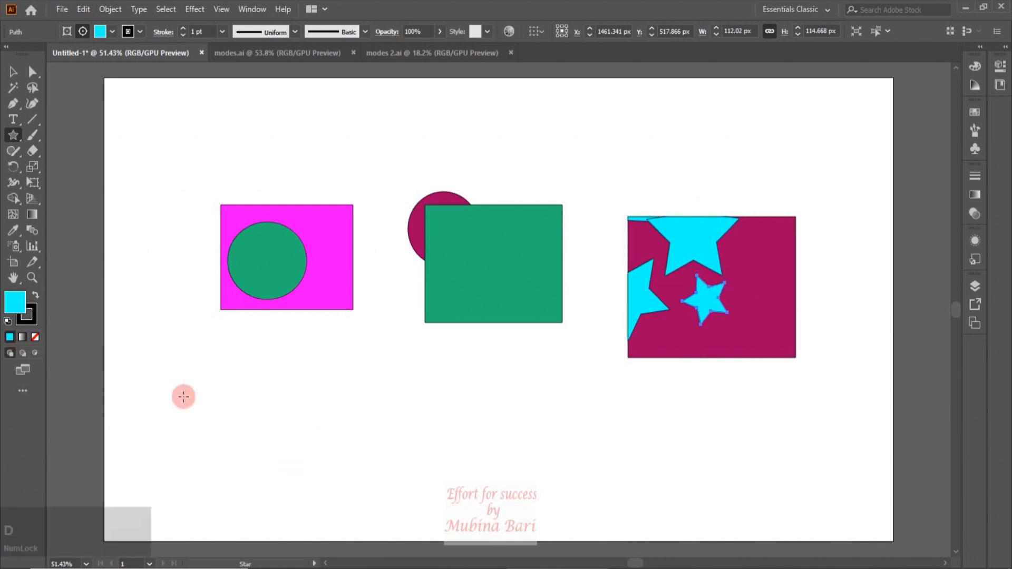
left_click_drag(750, 343, 806, 314)
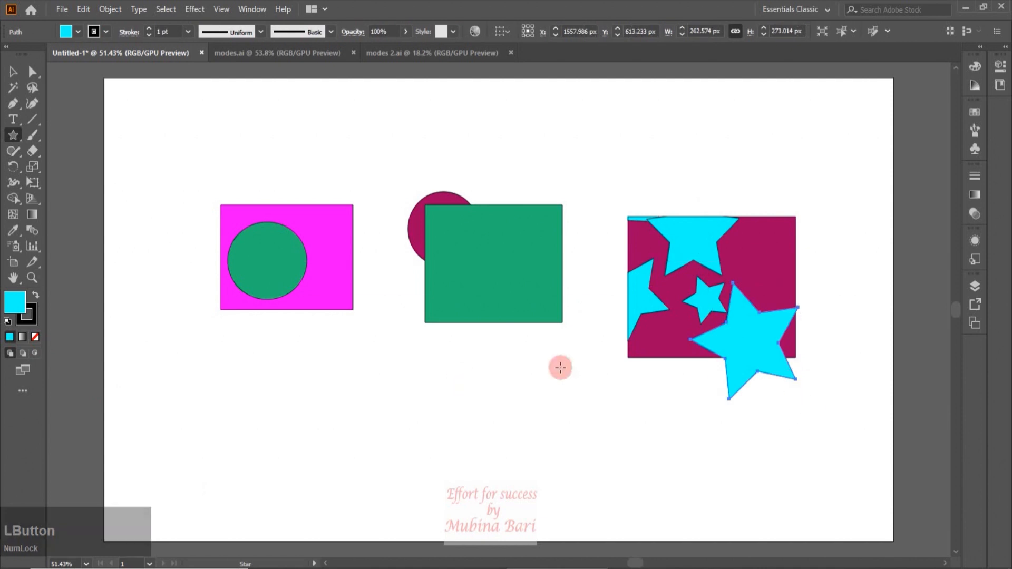
key("shift+d")
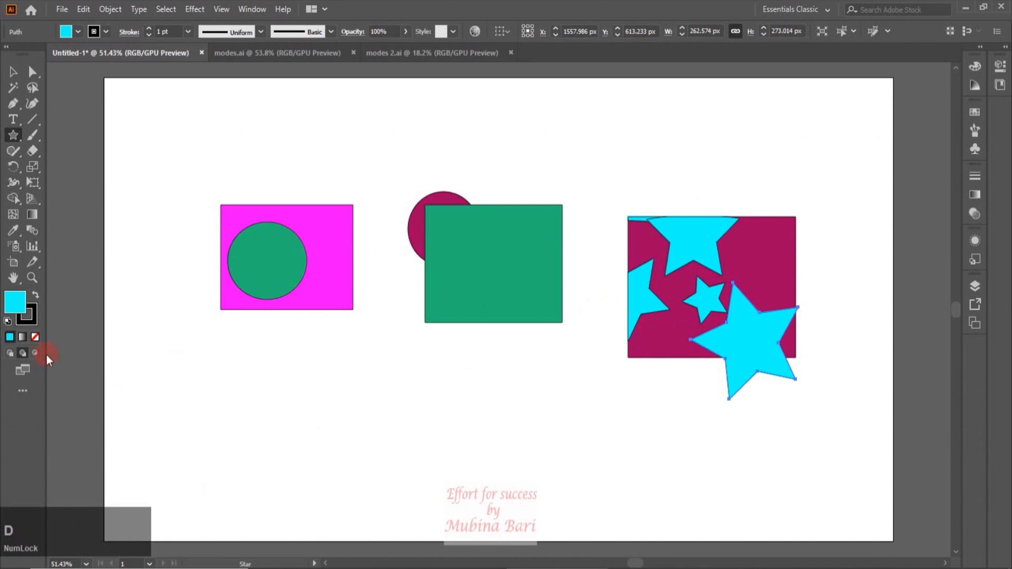
- In Draw Behind mode, draw cyan stars behind the crimson rectangle's lower-right and upper-right corners, the upper one about 374 × 358 px
left_click_drag(763, 197, 782, 230)
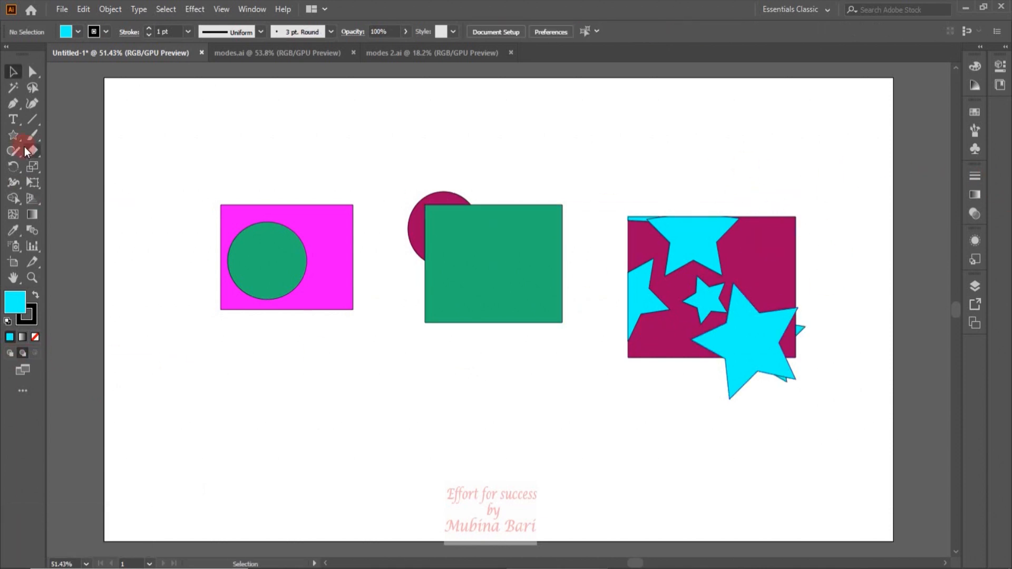
left_click(13, 135)
left_click_drag(765, 195, 810, 263)
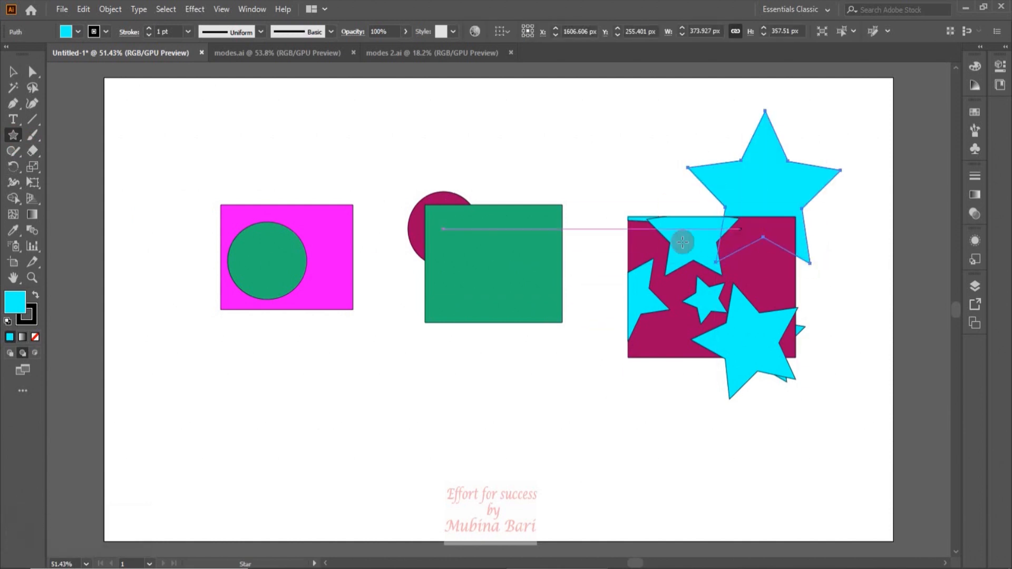
- Using Draw Inside mode on the upper-right cyan star, draw an RGB Magenta ellipse about 188 × 152 px over its left arm
key("shift+d")
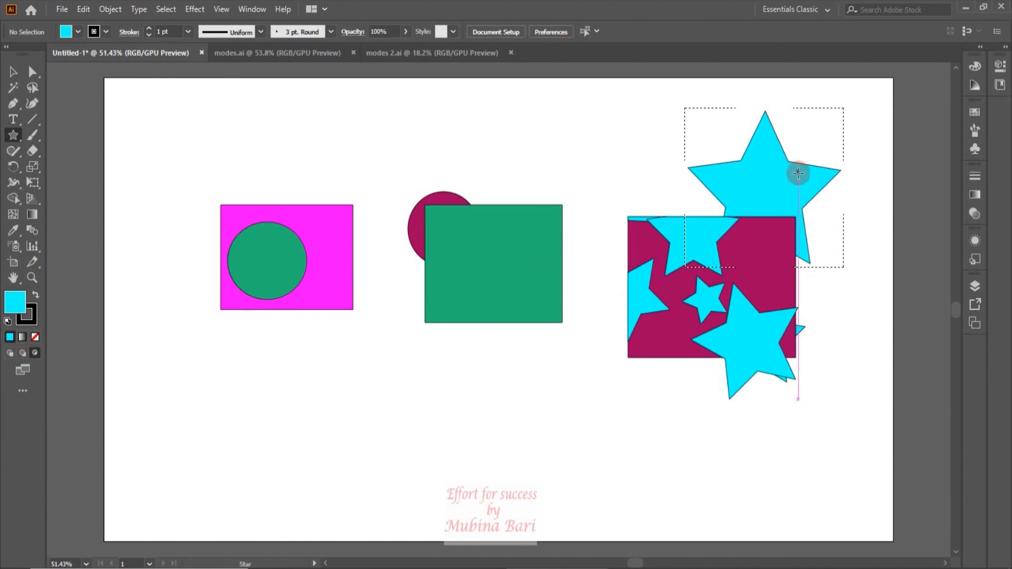
left_click(18, 139)
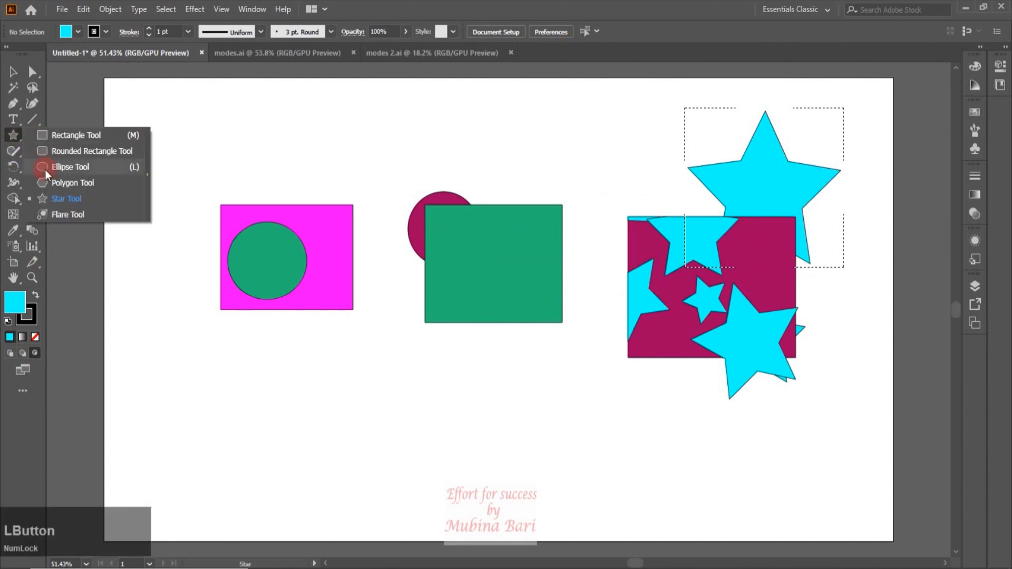
left_click(58, 168)
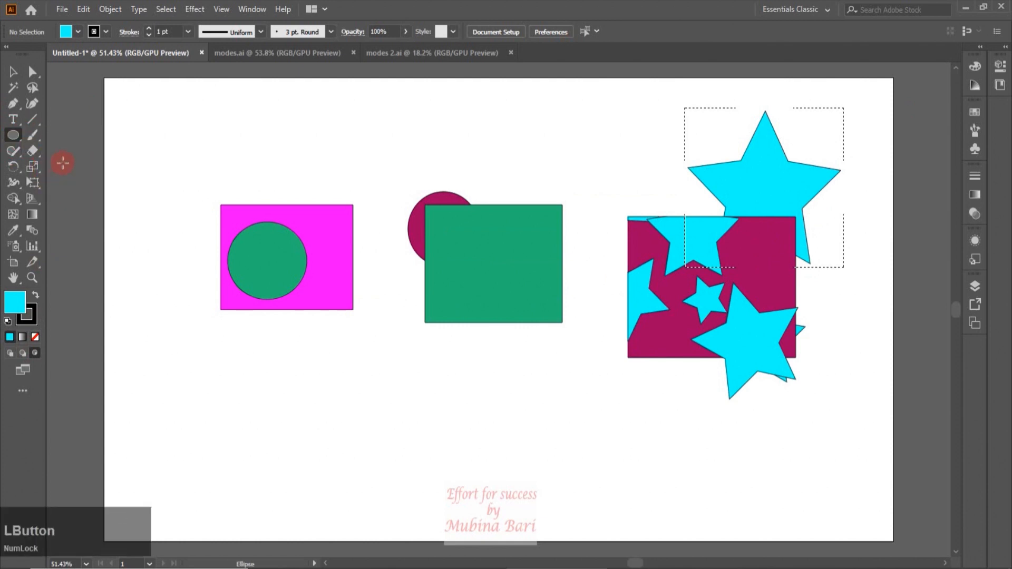
left_click(77, 33)
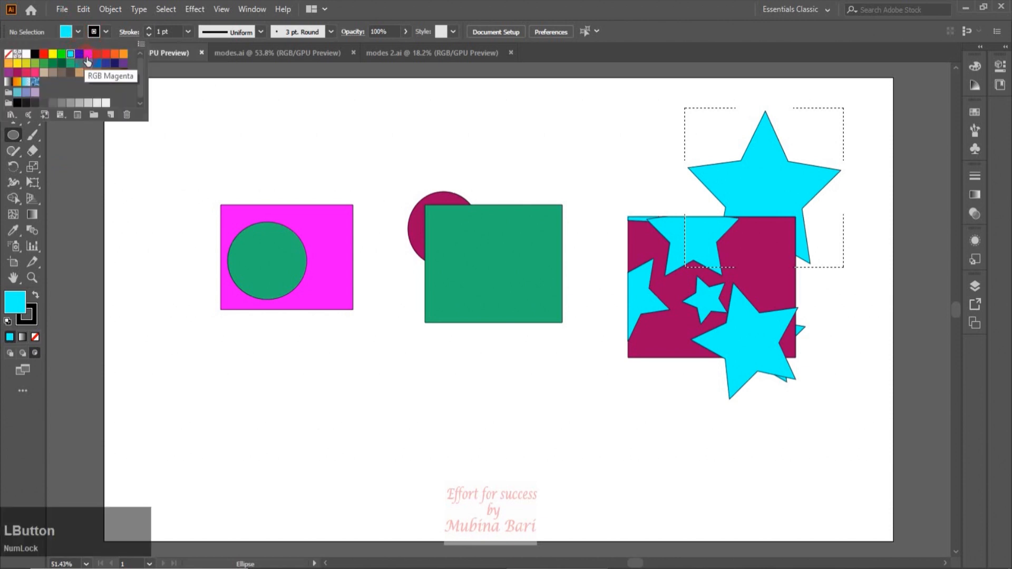
left_click(87, 56)
left_click(670, 140)
left_click_drag(683, 129, 760, 194)
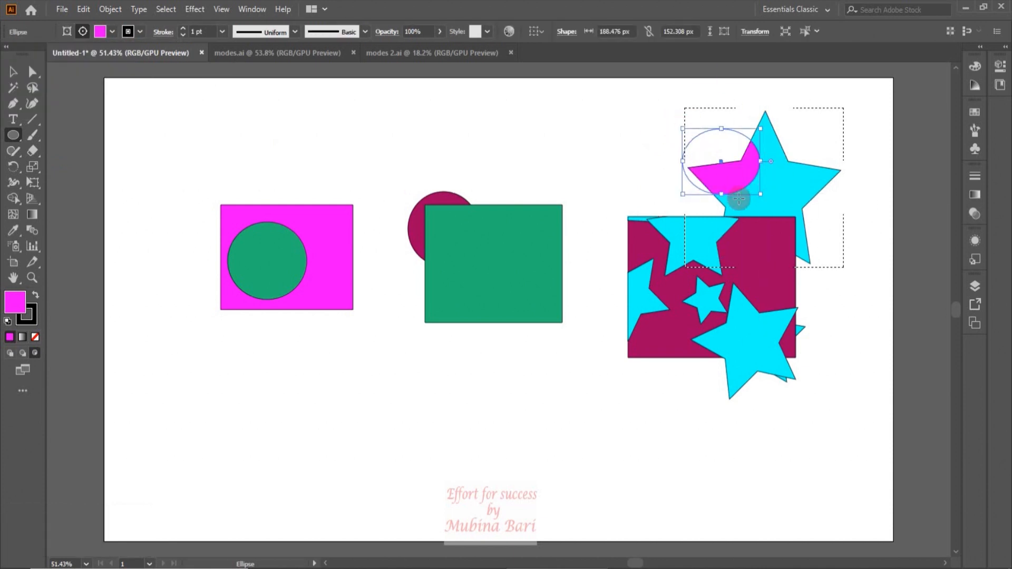
- Select the crimson rectangle's clip group with the Selection tool, then deselect it and return to Draw Normal mode
key("v")
left_click(754, 287)
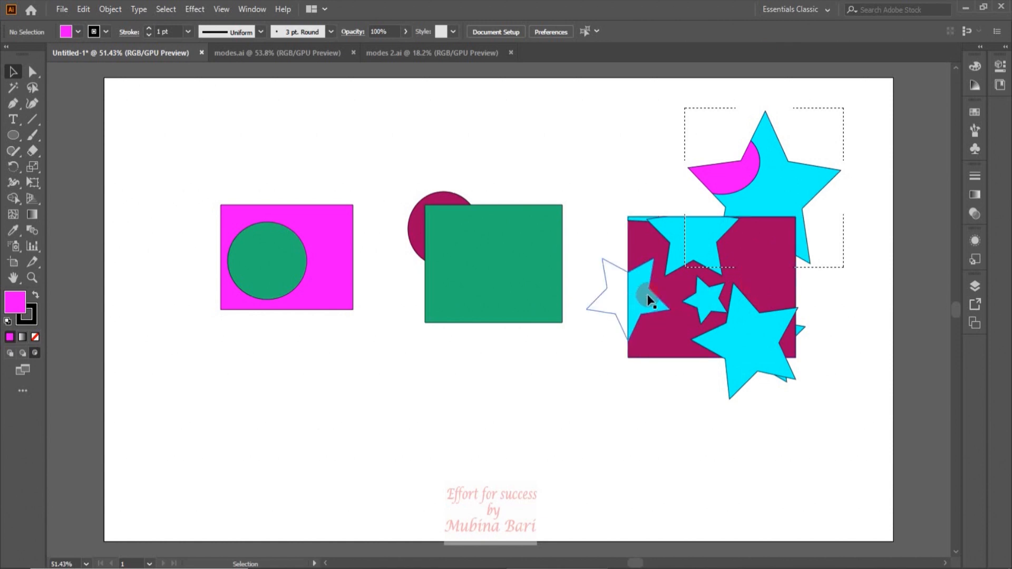
left_click(636, 287)
left_click(584, 327)
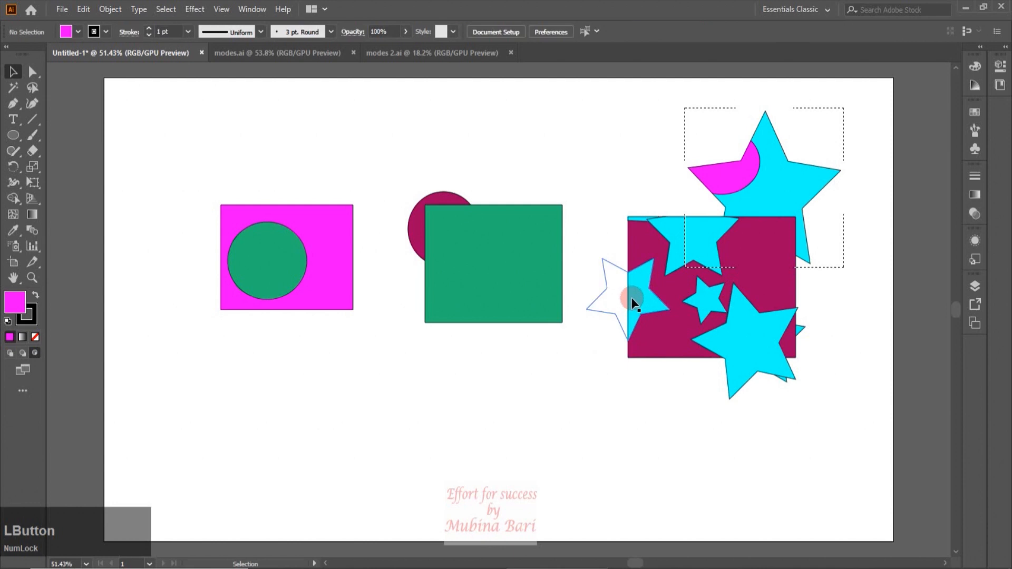
left_click(629, 307)
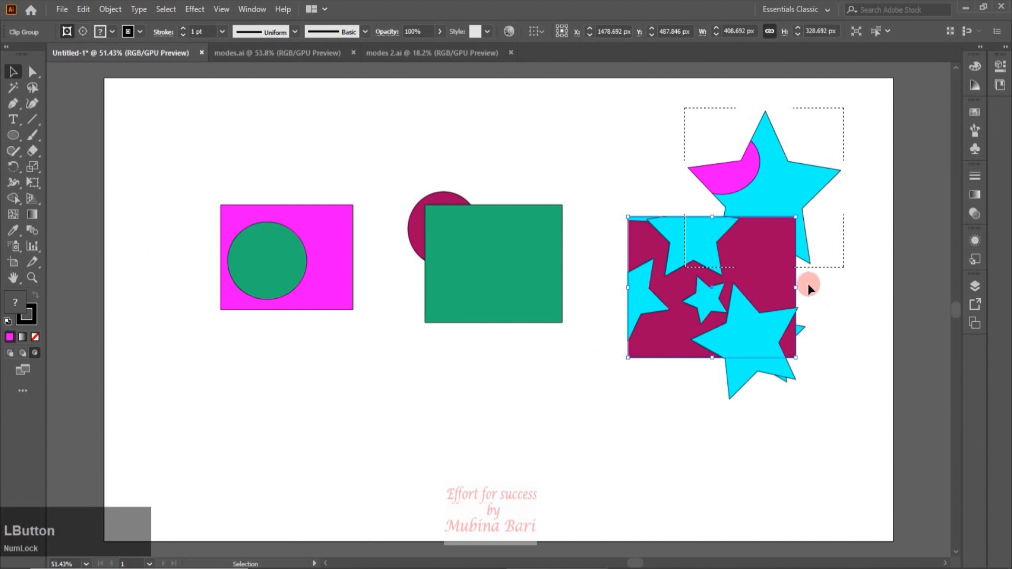
left_click(728, 333)
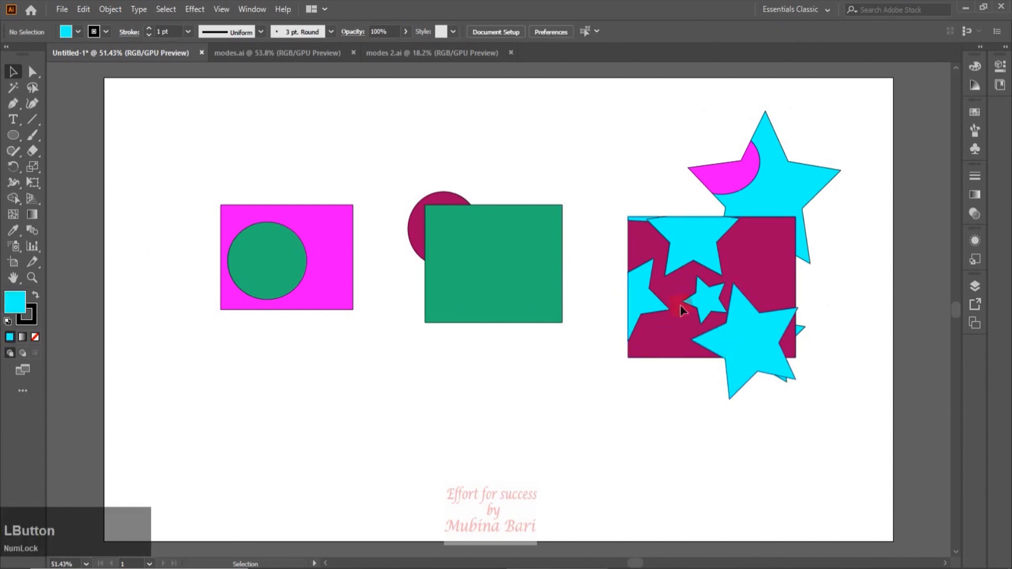
- Isolate the crimson clip group, then move the left cyan star to the rectangle's lower-left corner and enlarge it to about 315 × 305 px
double_click(638, 295)
left_click_drag(638, 300, 695, 405)
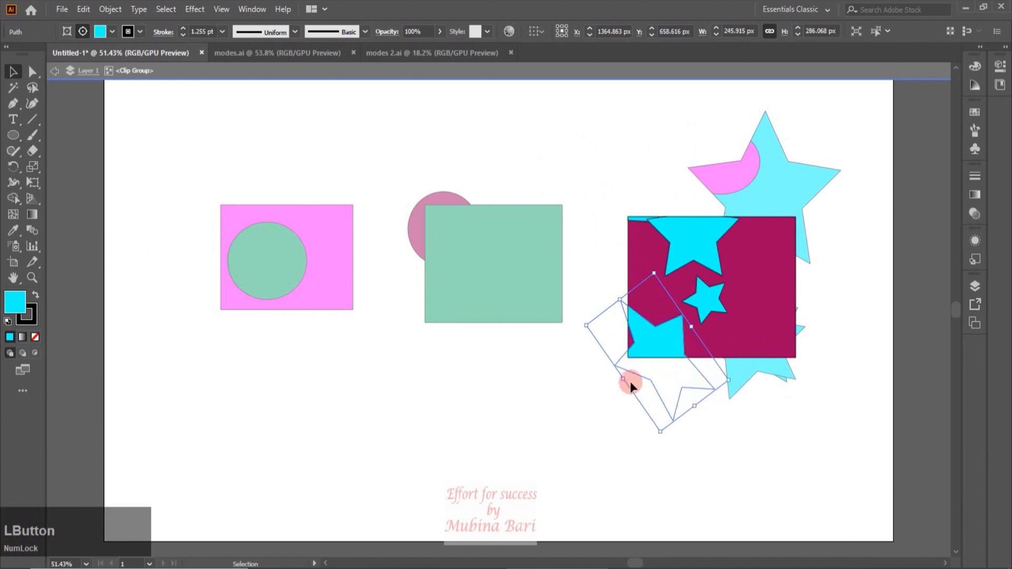
left_click_drag(621, 378, 582, 399)
left_click_drag(663, 379, 655, 345)
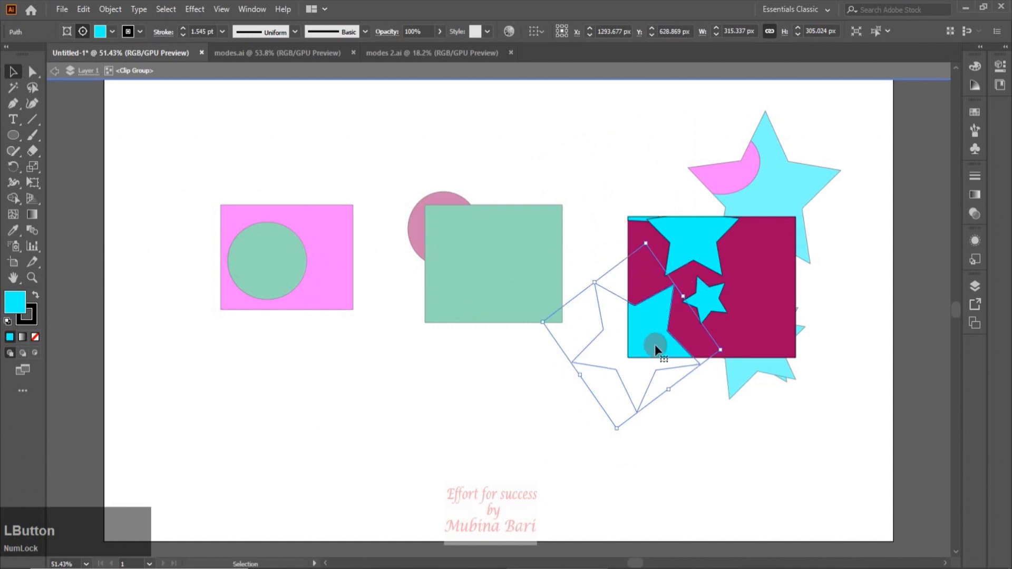
- Fill the repositioned star with RGB Magenta and exit isolation mode
left_click(112, 32)
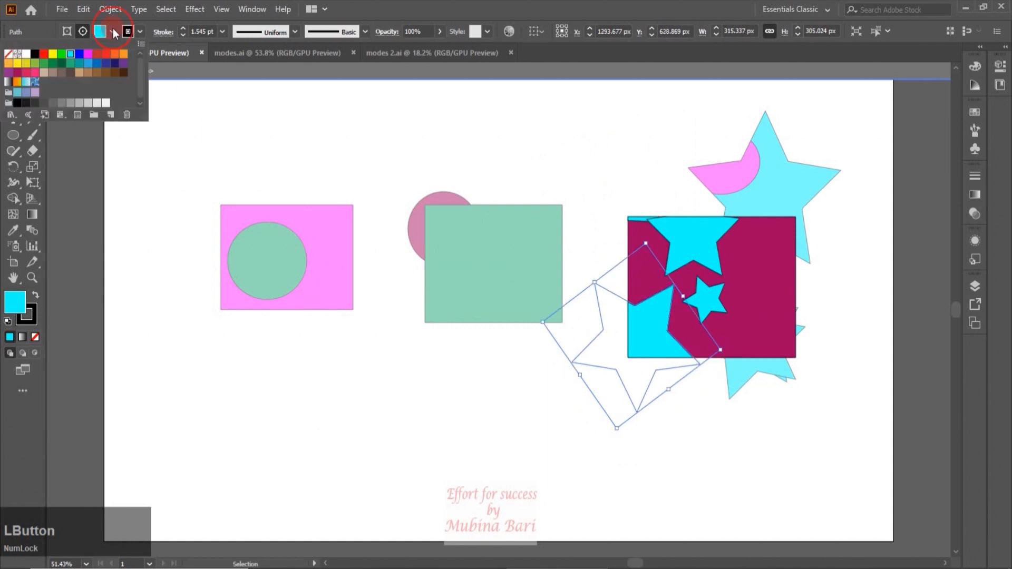
left_click(88, 53)
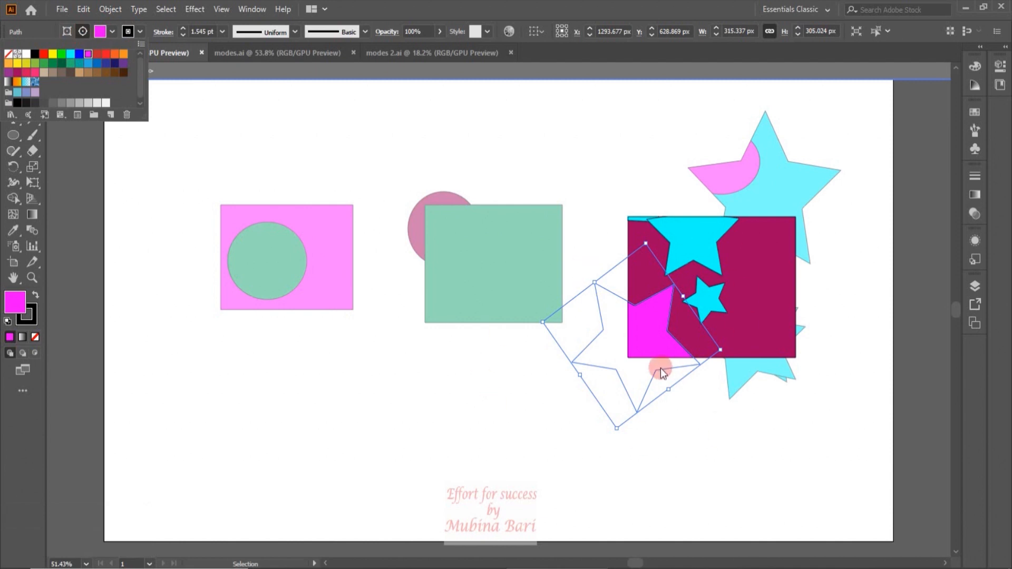
double_click(817, 423)
left_click(212, 221)
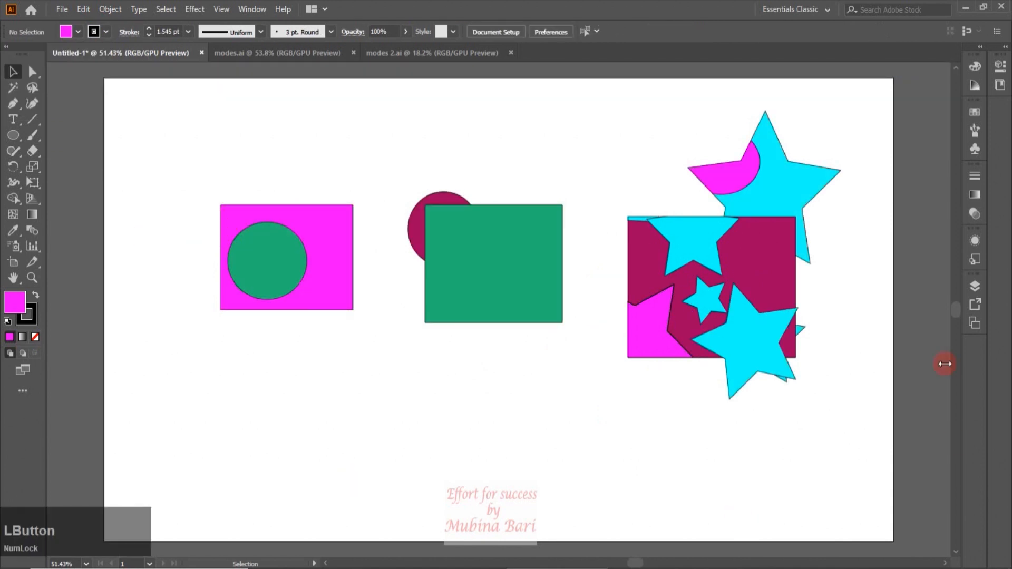
left_click(825, 438)
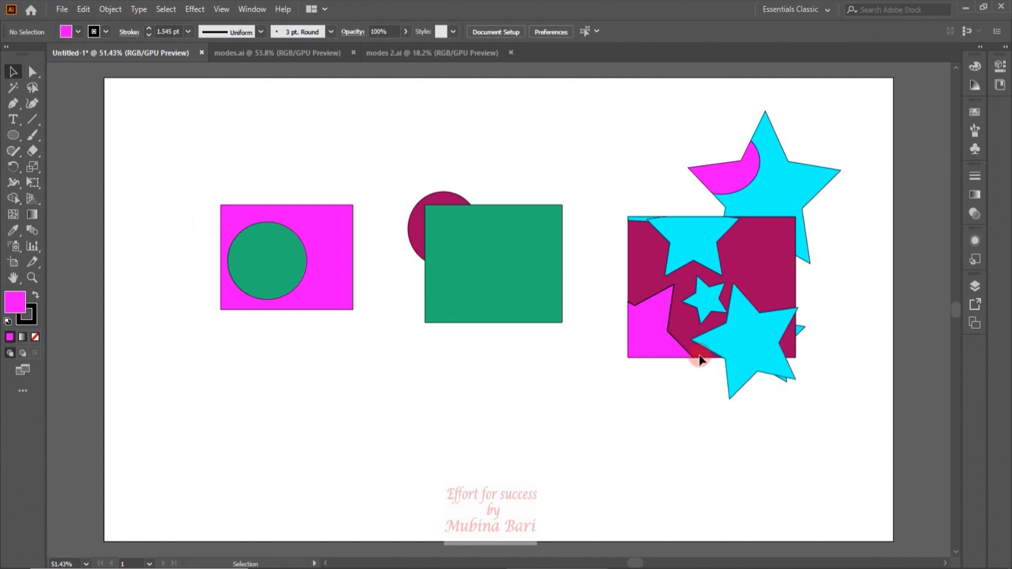
- Switch to the modes.ai document and prepare the Rectangle tool in Draw Behind mode with an RGB Cyan fill
left_click(246, 53)
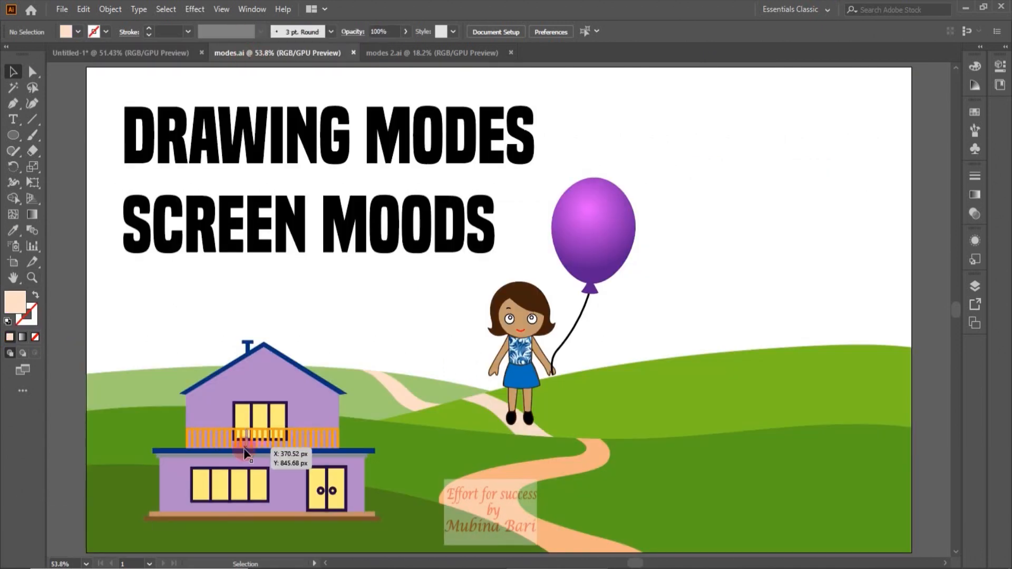
left_click(585, 356)
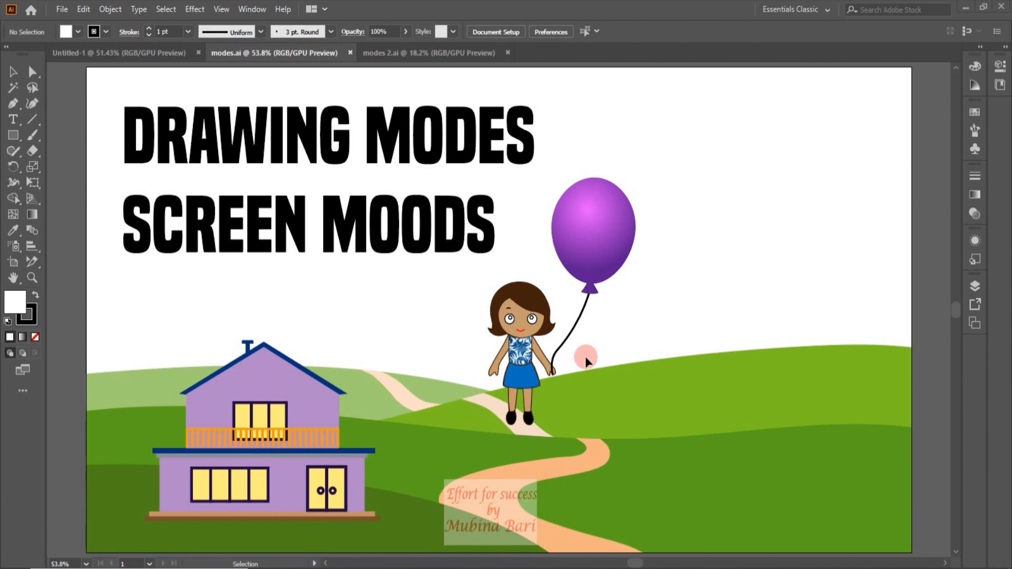
left_click(16, 134)
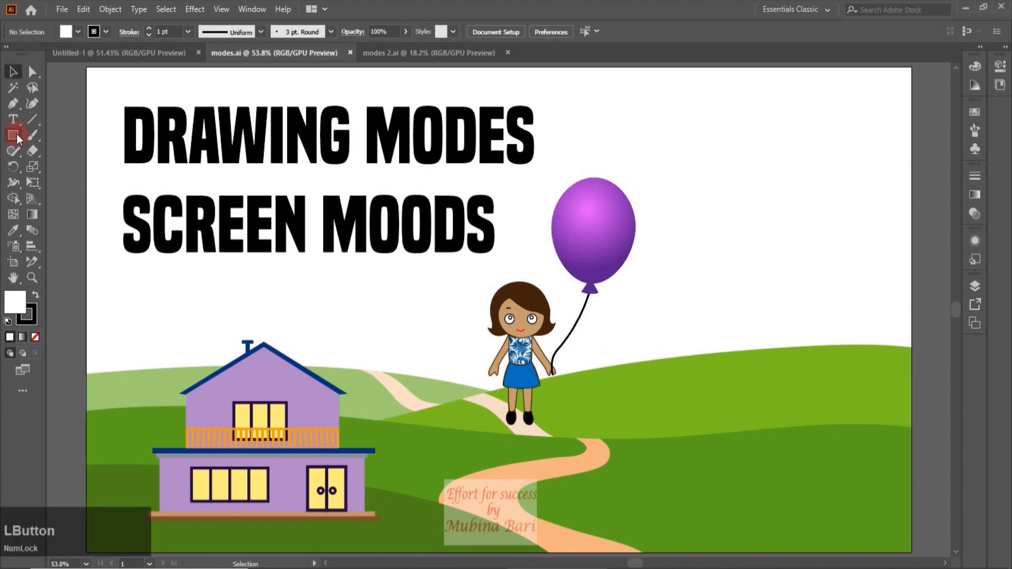
left_click(23, 353)
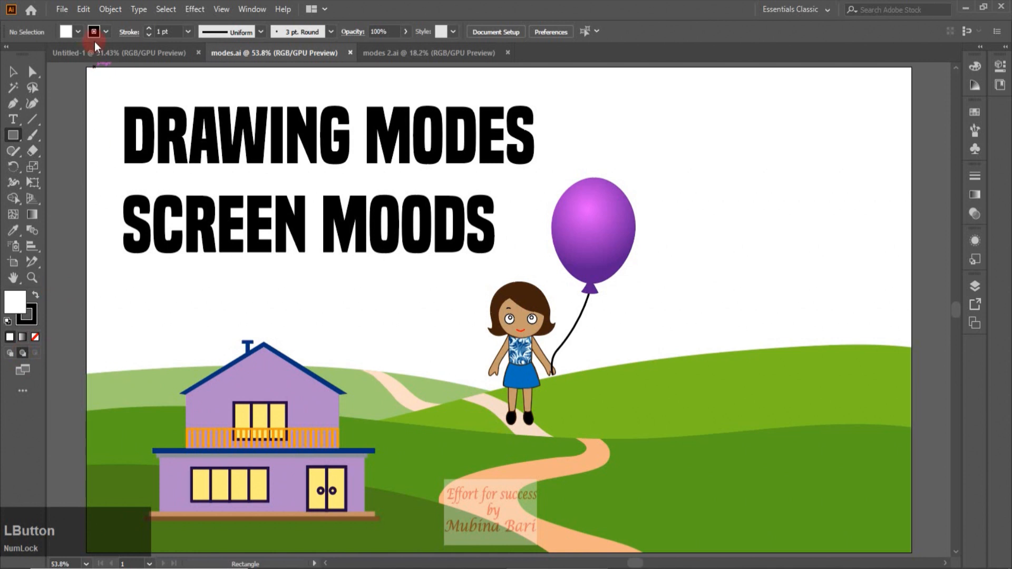
left_click(82, 33)
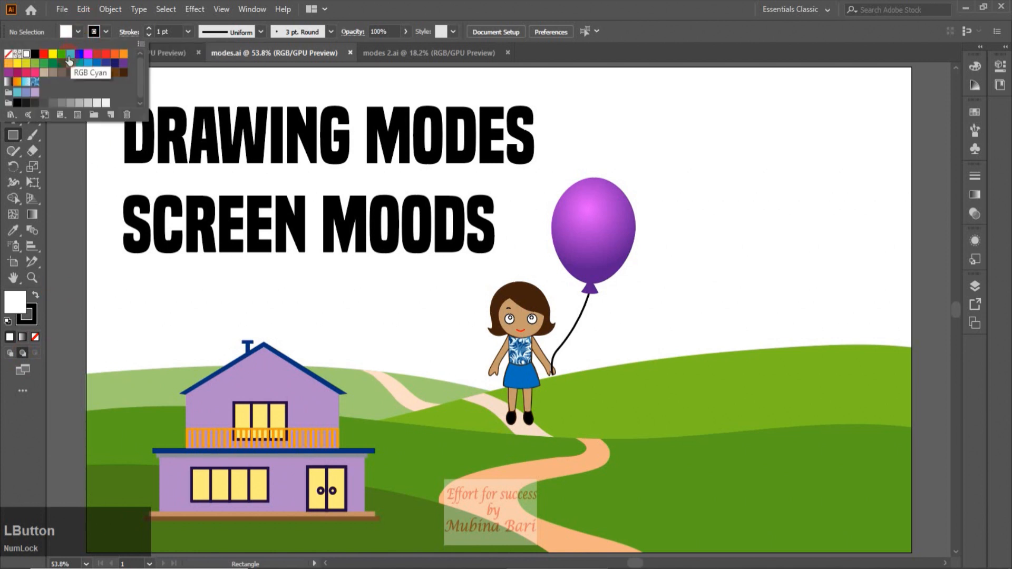
left_click(70, 53)
left_click(88, 188)
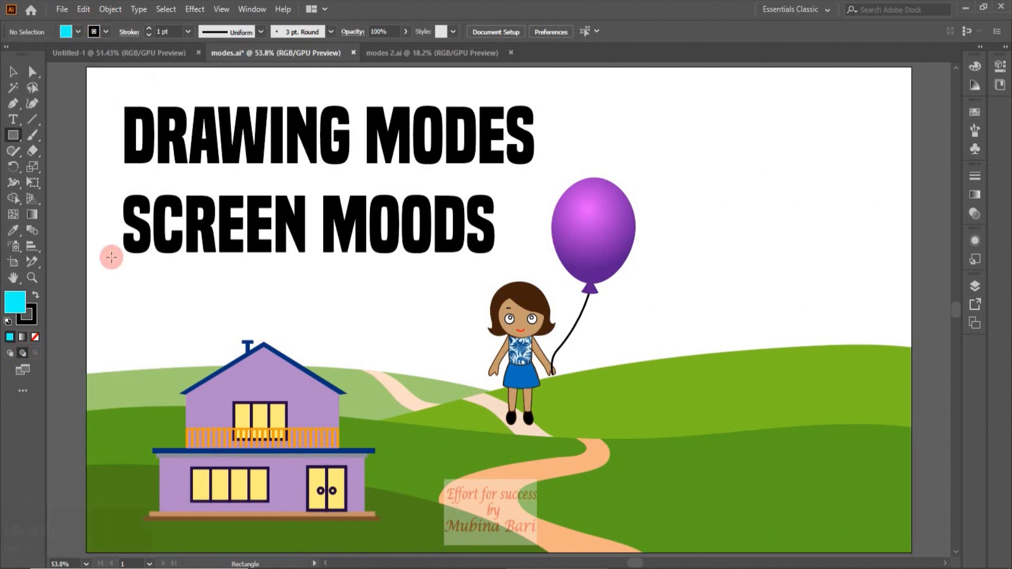
- Change the fill to a softer sky blue and draw a rectangle about 1920 × 1080 px covering the artboard behind all artwork
double_click(13, 305)
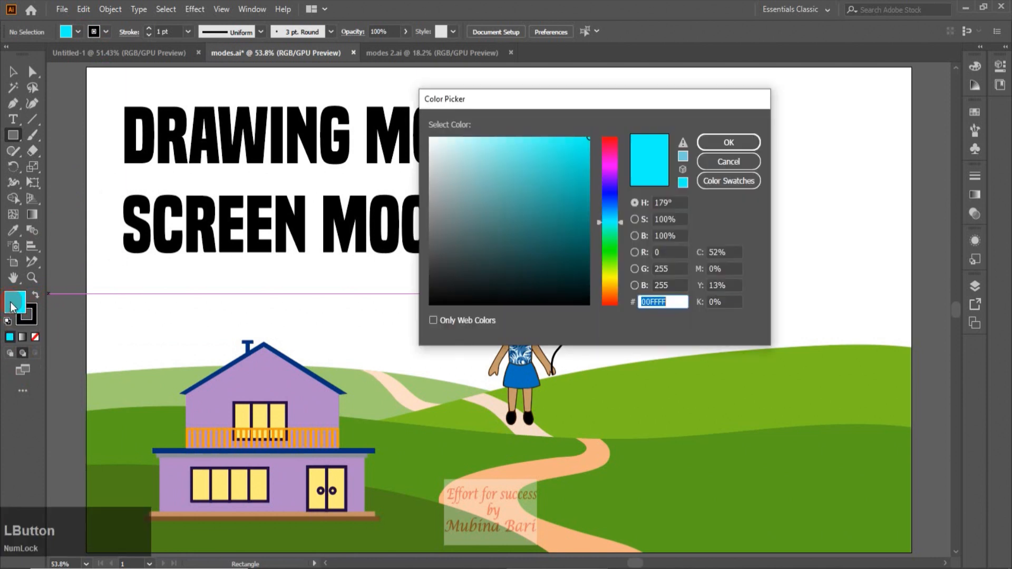
left_click(608, 212)
left_click_drag(574, 144, 540, 140)
left_click(734, 143)
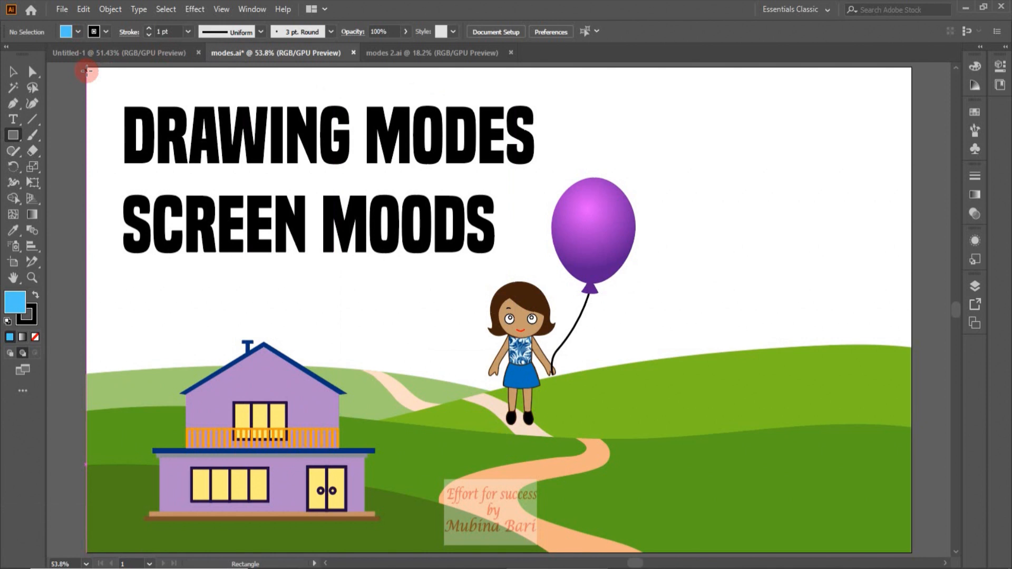
left_click_drag(87, 69, 914, 552)
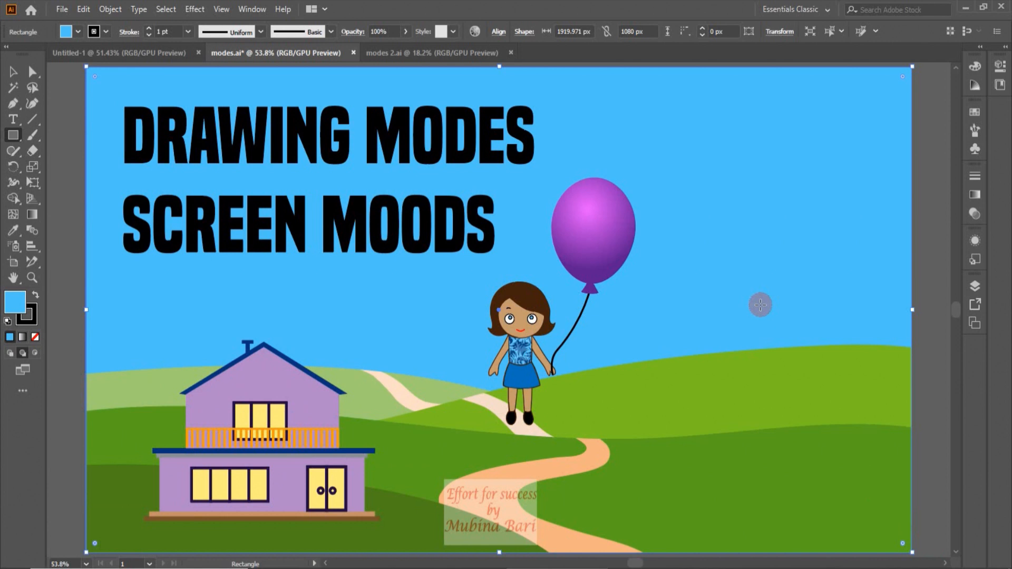
- Select the purple balloon and switch it to Draw Inside mode
left_click(11, 75)
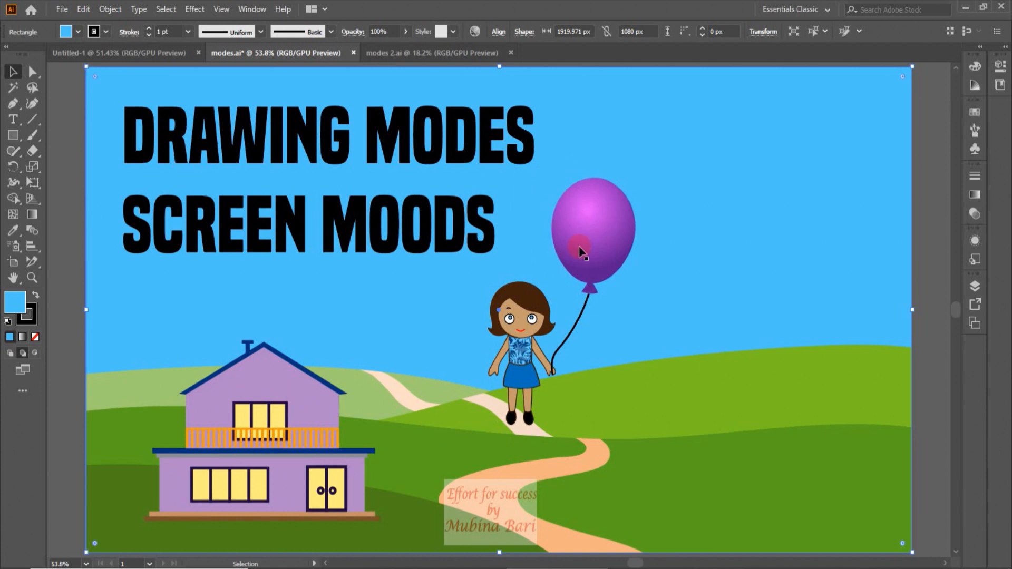
left_click(600, 227)
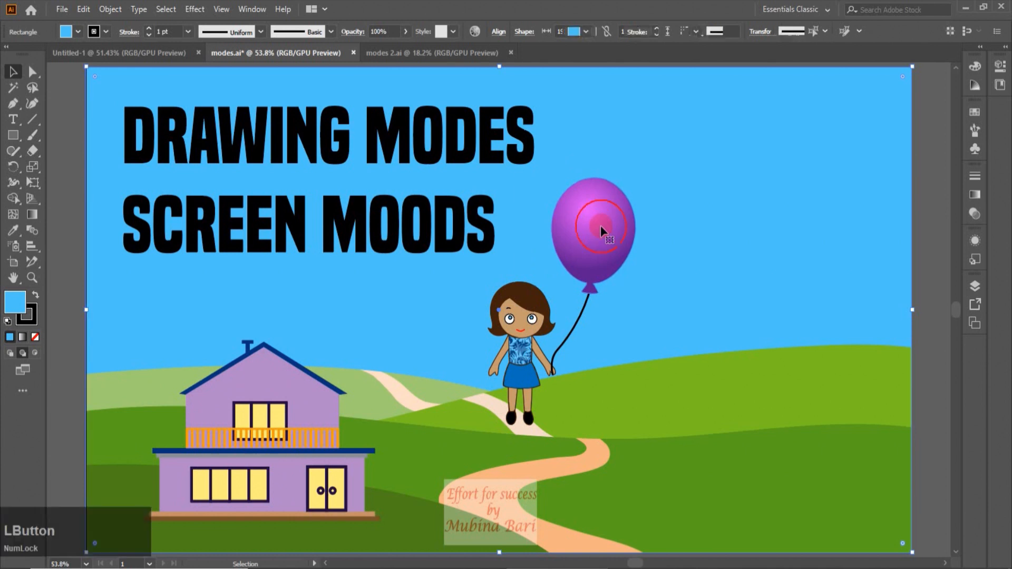
left_click(33, 353)
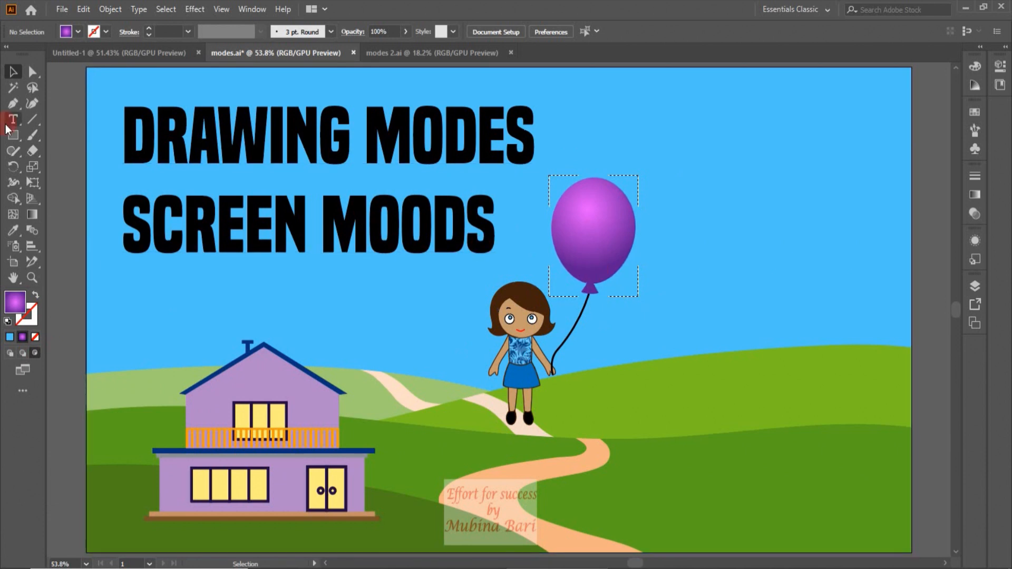
- Activate the Paintbrush tool, open the Borders_Novelty brush library and enlarge its panel to show more brushes
left_click(32, 135)
left_click(975, 131)
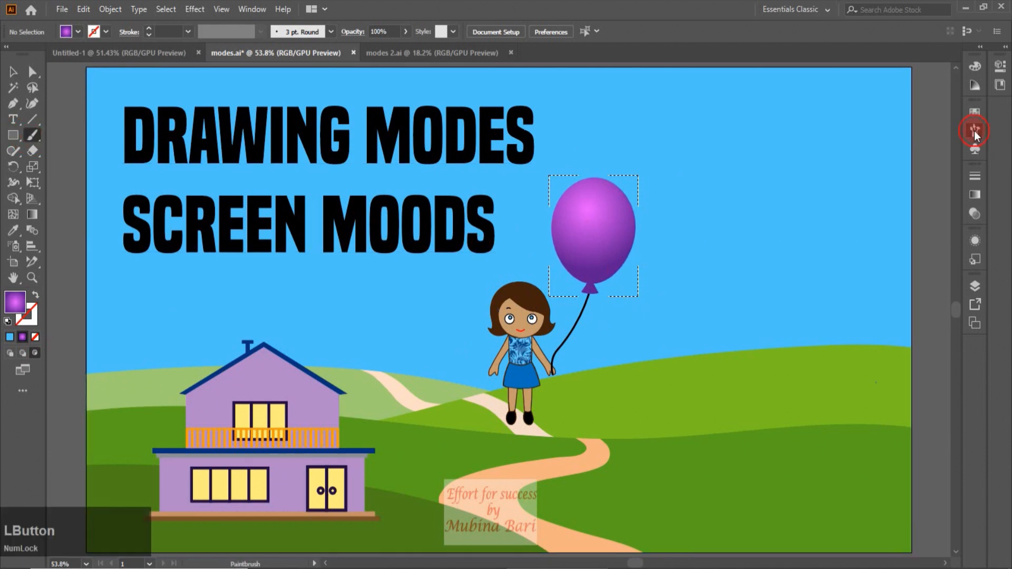
left_click(974, 130)
left_click(975, 130)
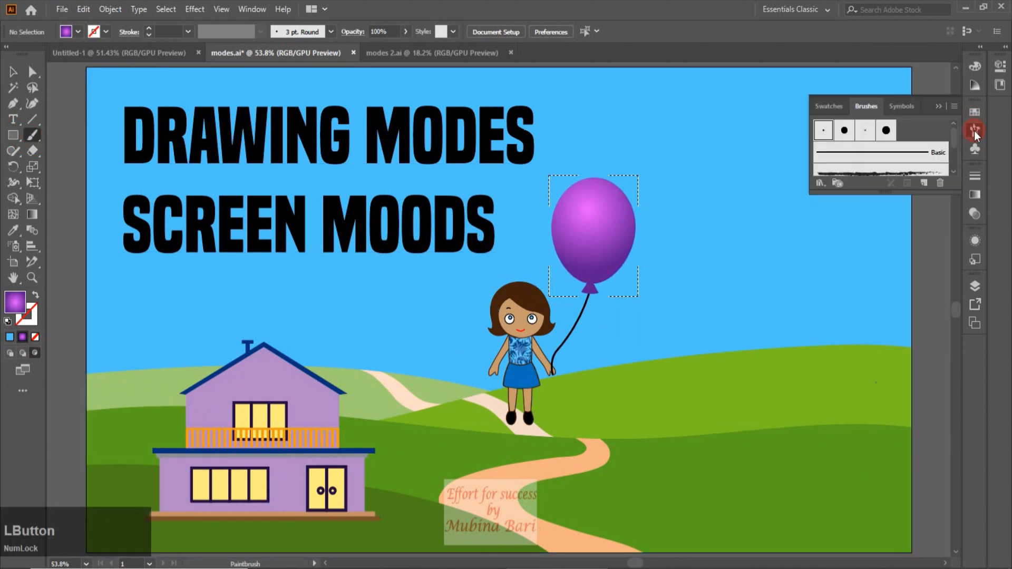
left_click(820, 183)
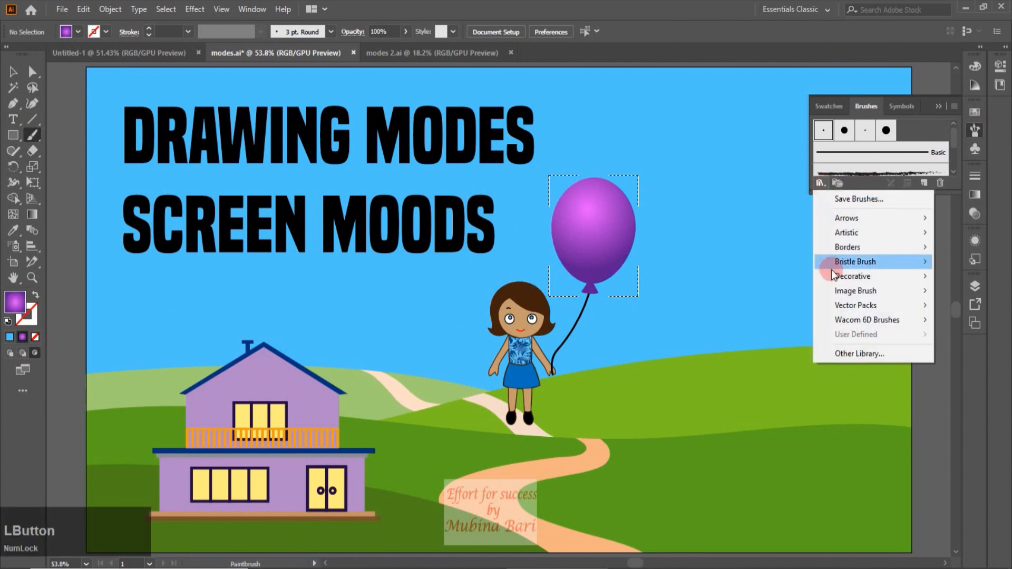
mouse_move(852, 245)
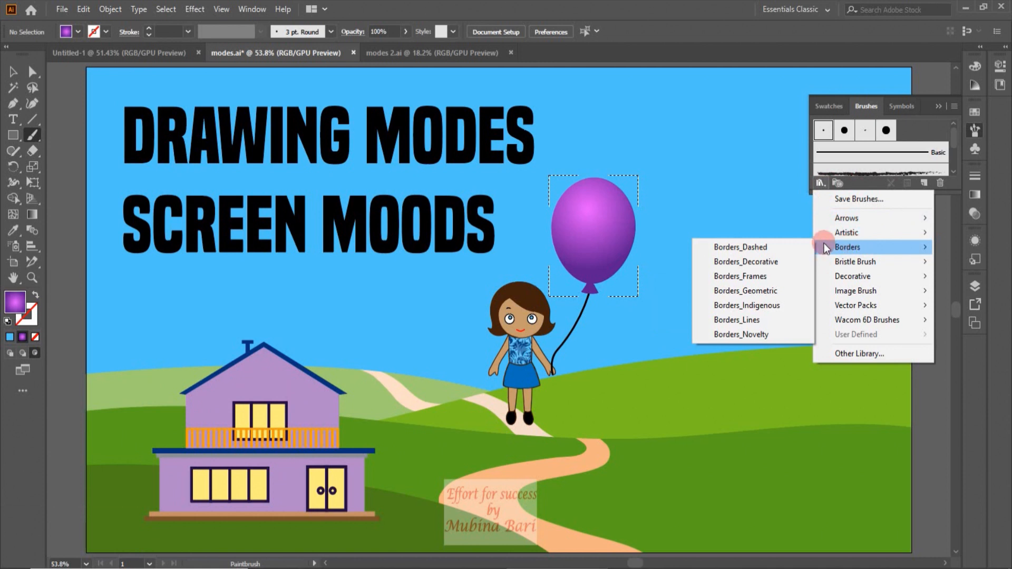
left_click(744, 334)
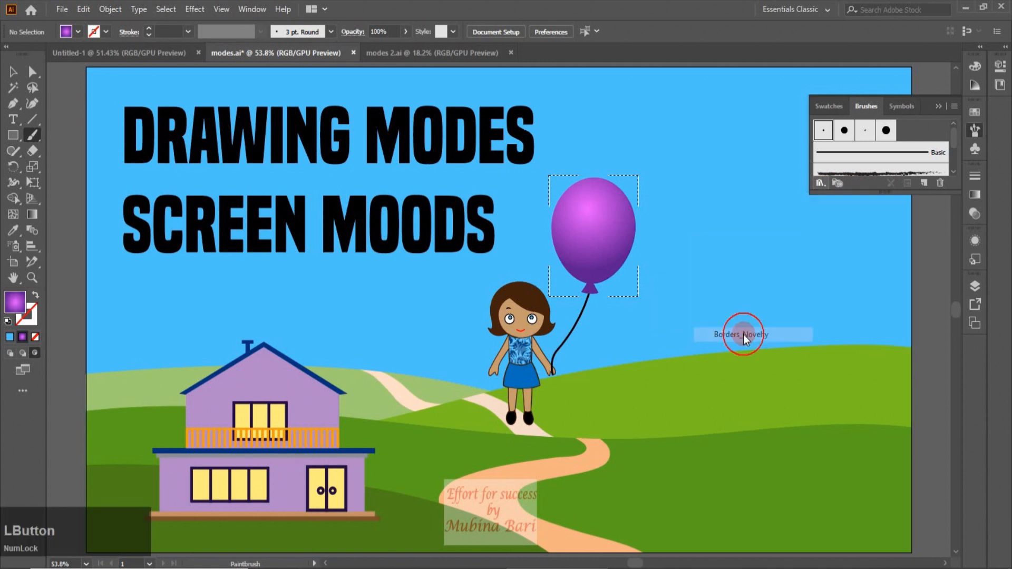
left_click_drag(570, 295, 569, 329)
left_click_drag(519, 350, 515, 415)
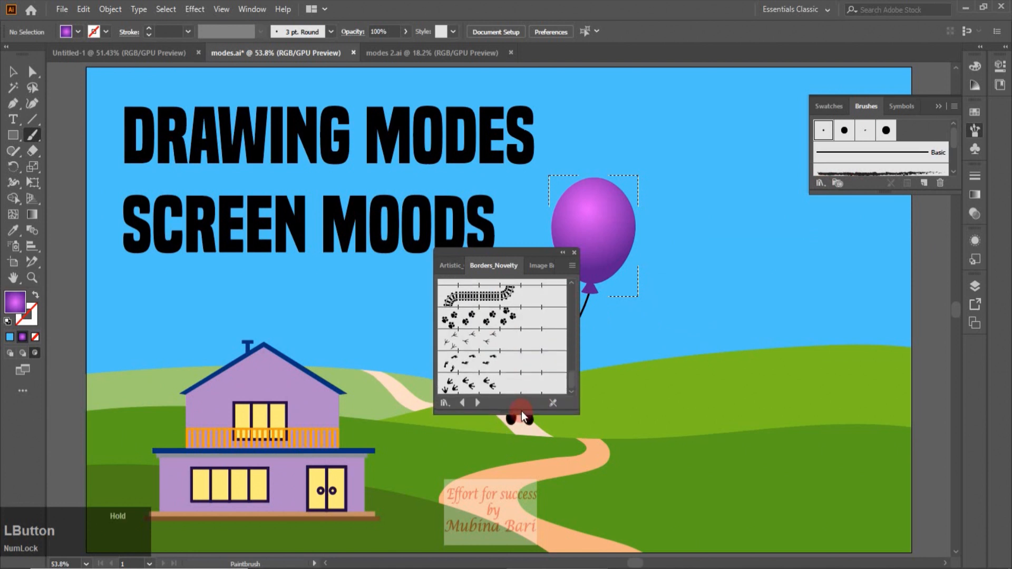
- Choose the Mixed Bouquet brush, close the brush library and paint a diagonal flower stroke across the balloon's upper-left side
left_click(577, 342)
left_click(485, 351)
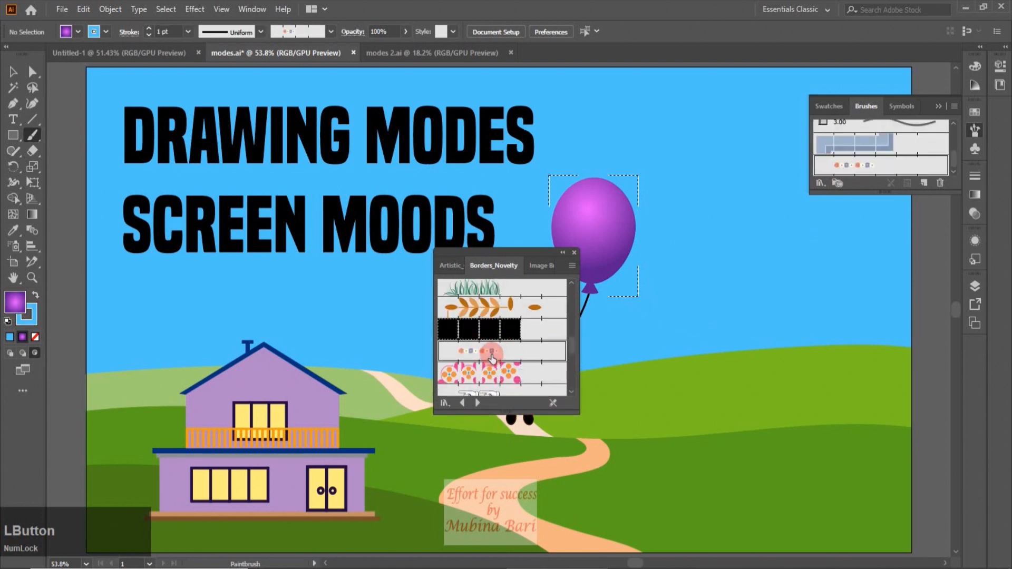
left_click(861, 165)
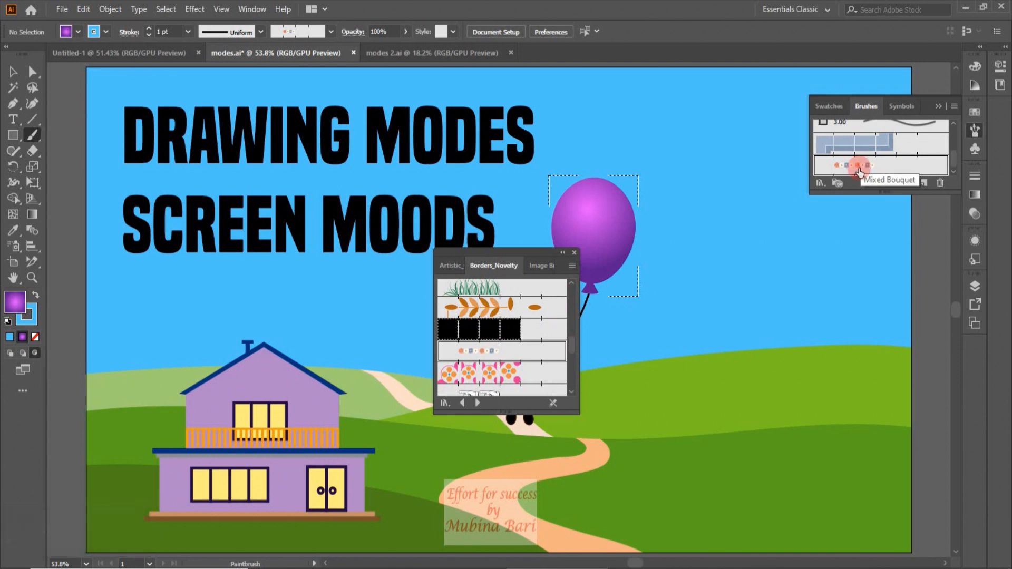
left_click(575, 252)
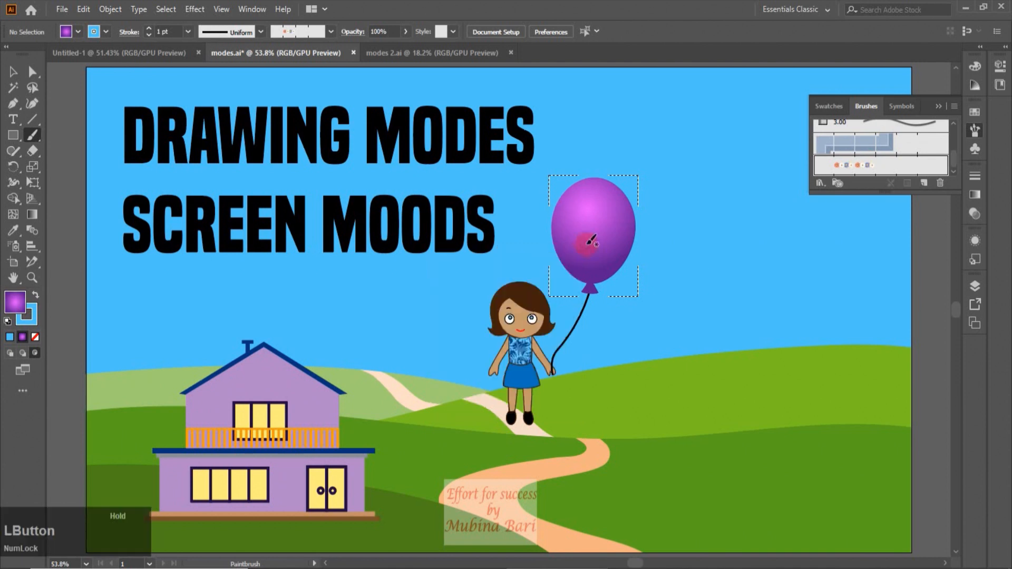
mouse_move(551, 229)
left_mouse_down()
mouse_move(581, 206)
mouse_move(592, 178)
left_mouse_up()
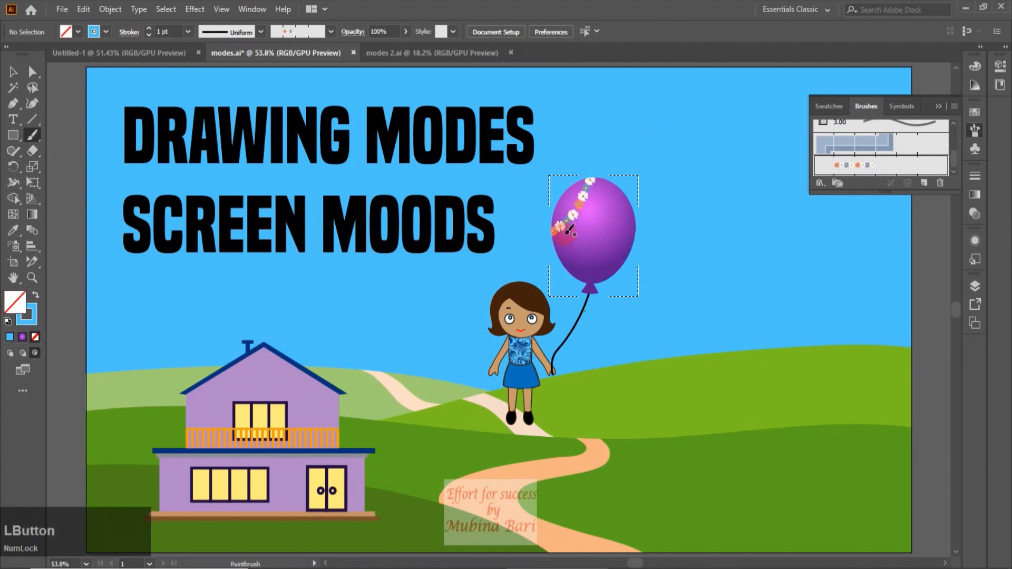
- Set the balloon clip group's stroke weight to 6 pt, deselect it and return to Draw Normal mode
left_click(13, 72)
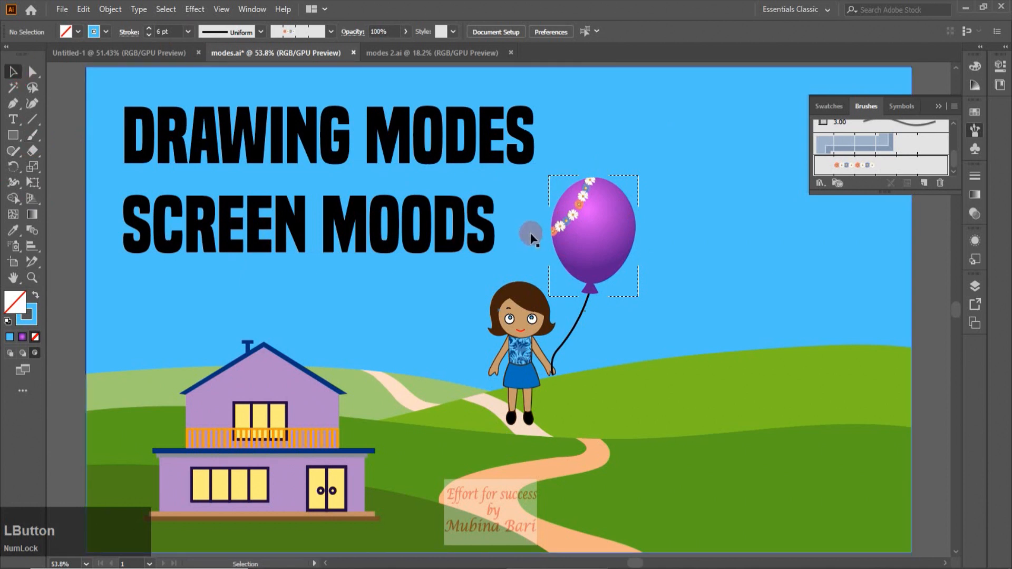
left_click(567, 229)
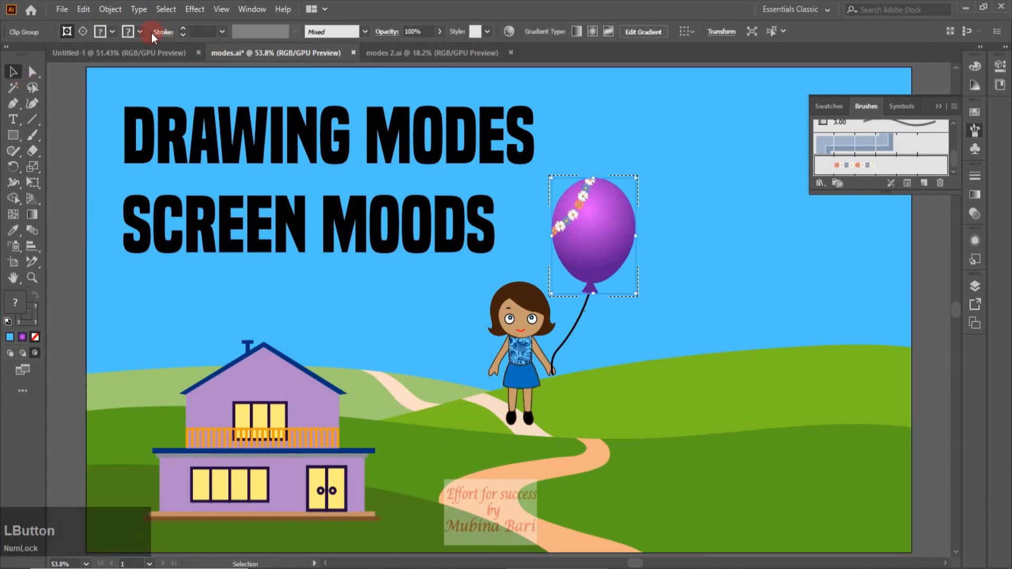
left_click(223, 32)
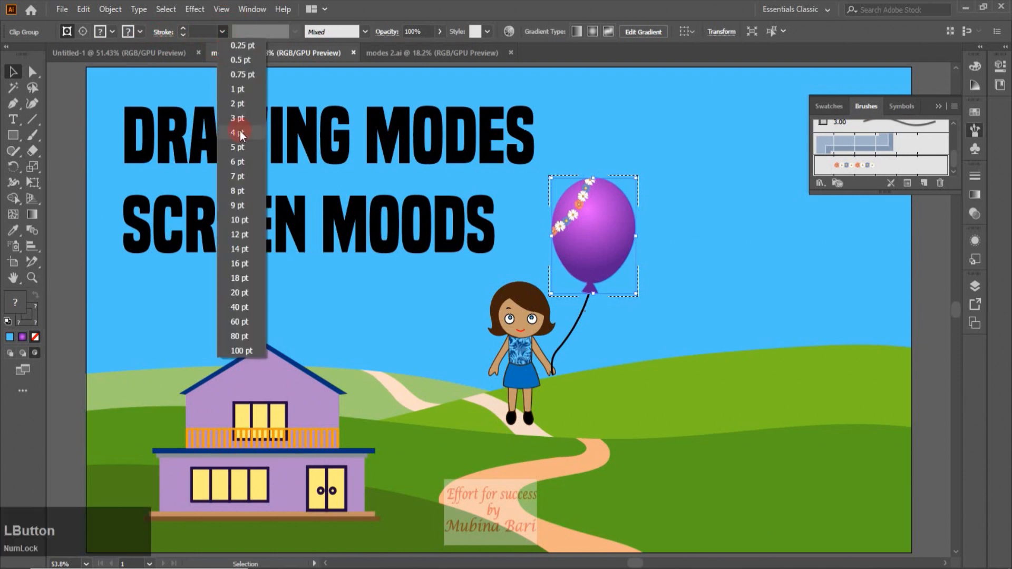
left_click(242, 162)
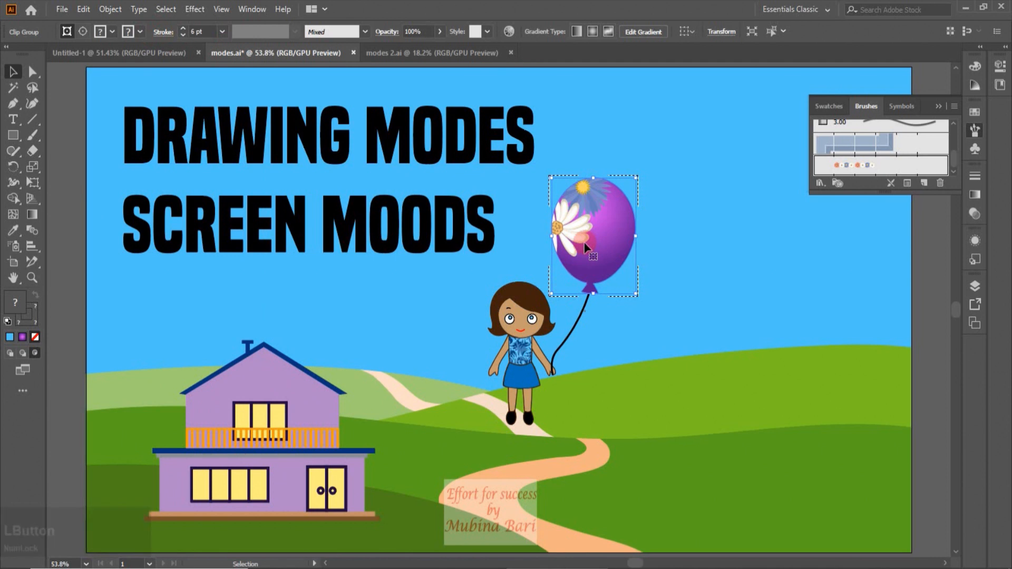
left_click(62, 126)
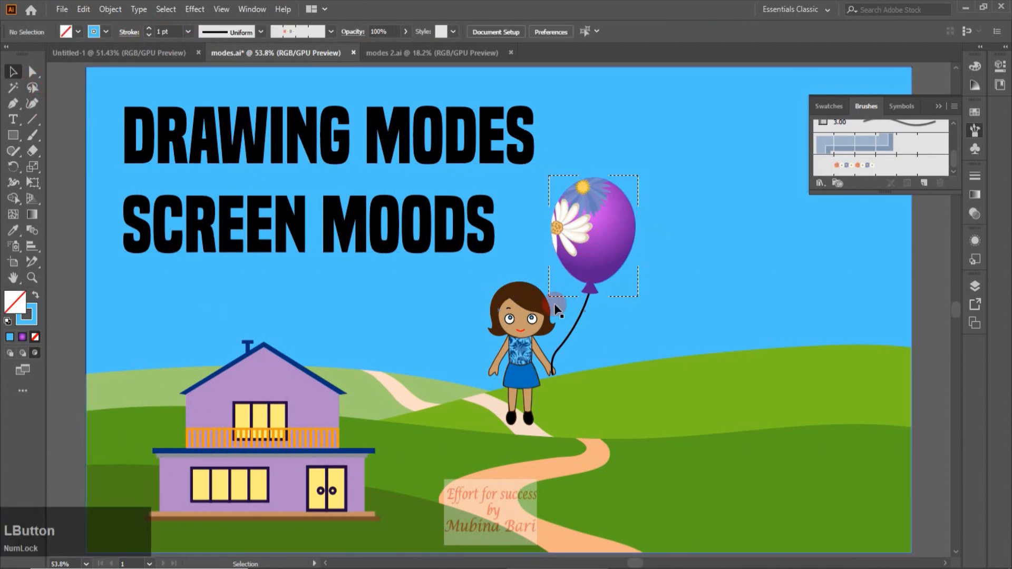
left_click(10, 353)
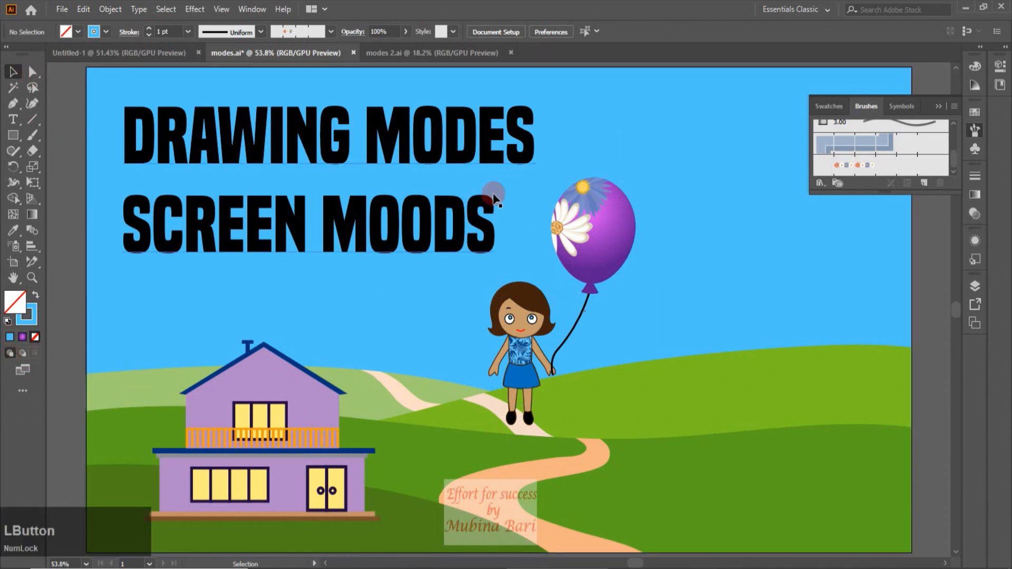
- Select the two-line title text and change its fill to purple
left_click(226, 244)
left_click(150, 91)
left_click(107, 31)
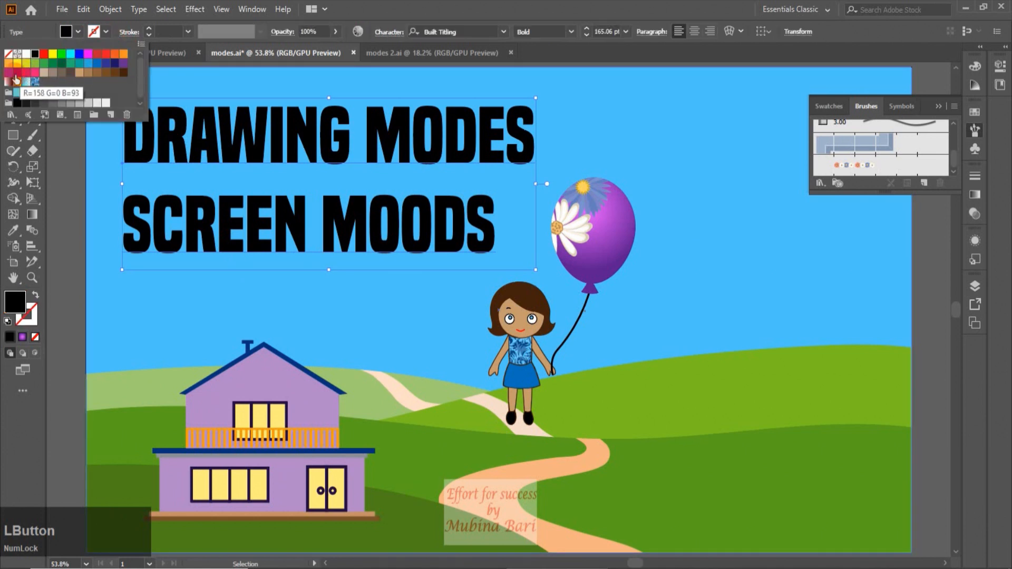
left_click(8, 78)
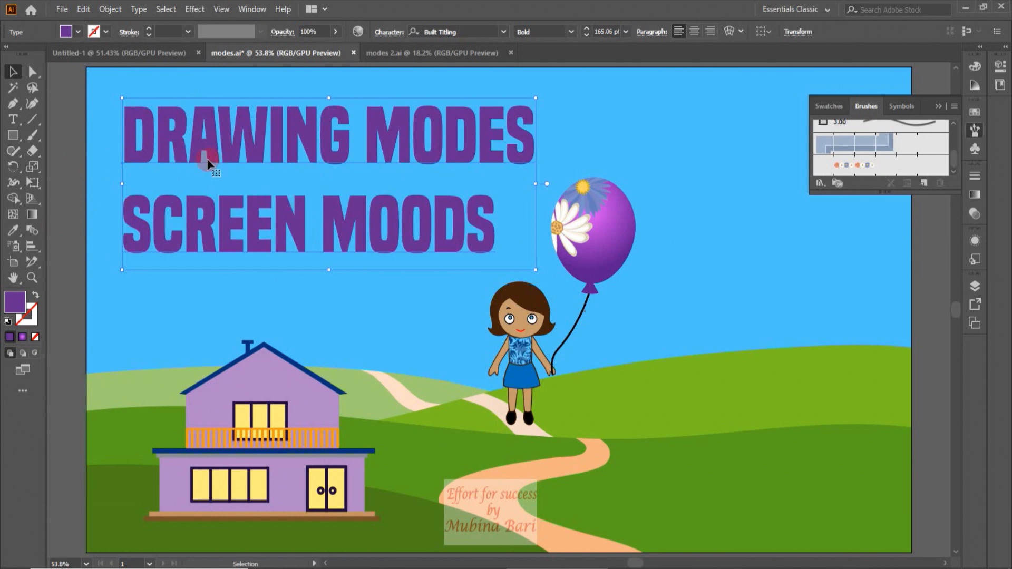
- Switch the title text to Draw Inside mode and prepare the Ellipse tool with green fill #609907
left_click(35, 353)
left_click_drag(13, 135, 69, 170)
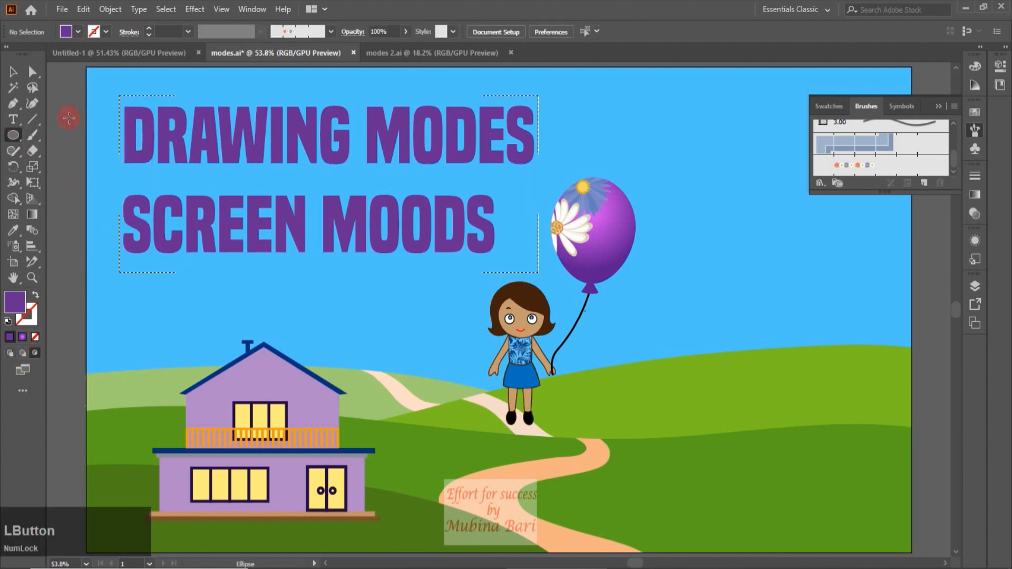
left_click(78, 31)
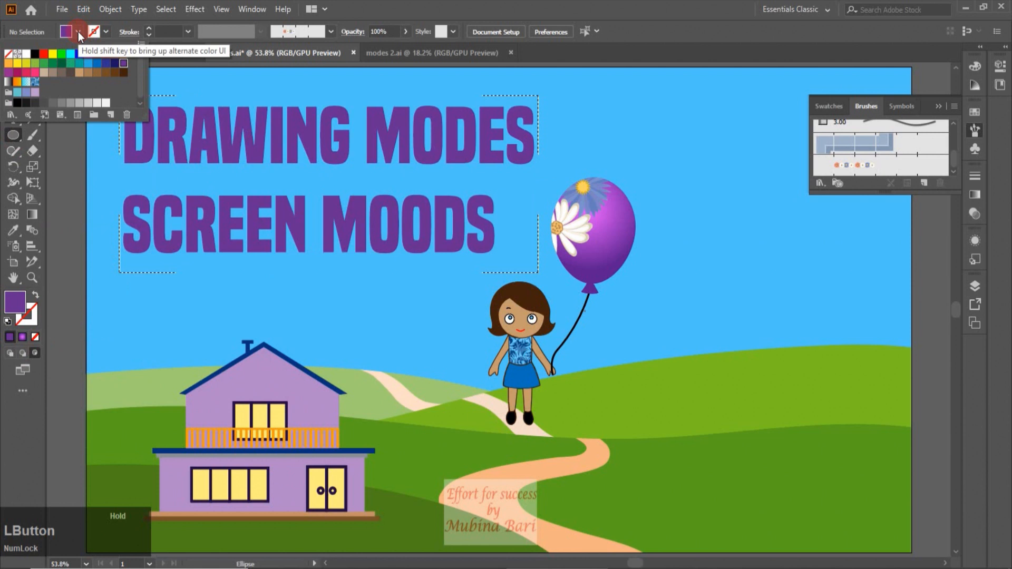
left_click(36, 66)
double_click(16, 302)
left_click(580, 182)
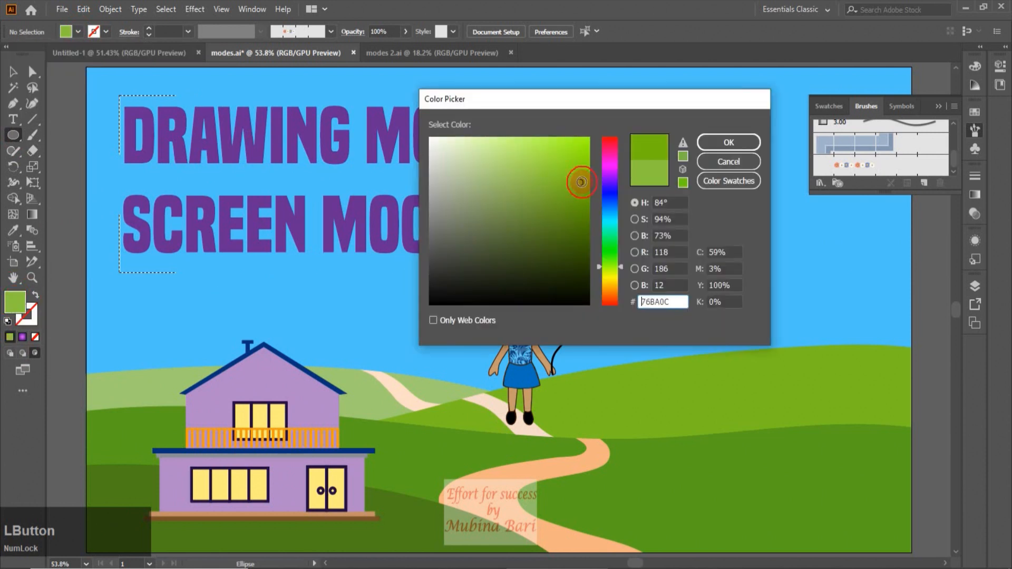
mouse_move(581, 173)
left_mouse_down()
mouse_move(584, 165)
mouse_move(588, 194)
left_mouse_up()
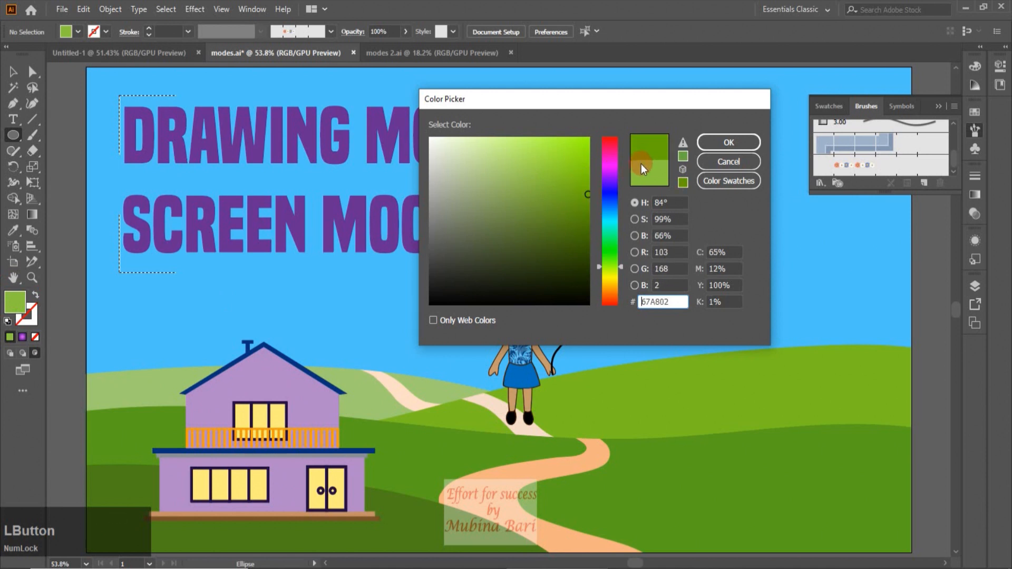
left_click(583, 204)
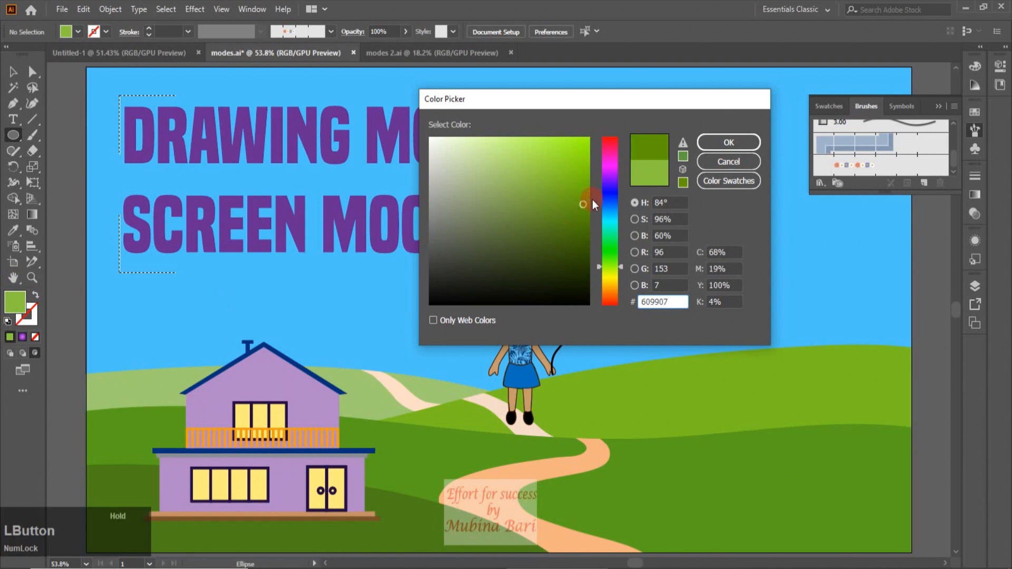
left_click(715, 147)
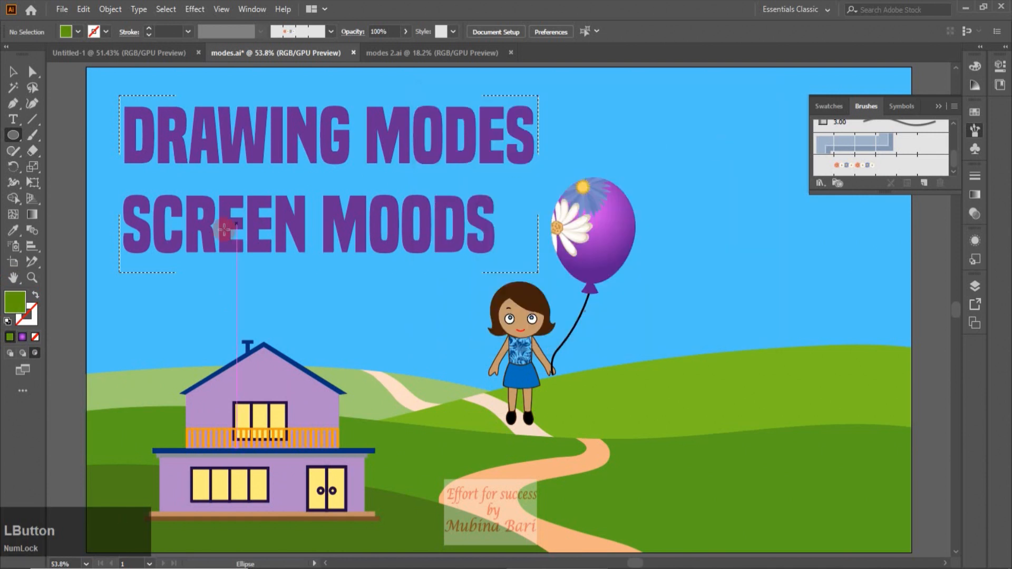
- Draw an ellipse about 689 × 184 px across both title lines inside the lettering, extend its top edge slightly upward and deselect it
mouse_move(152, 141)
left_mouse_down()
mouse_move(194, 167)
mouse_move(424, 210)
mouse_move(448, 228)
left_mouse_up()
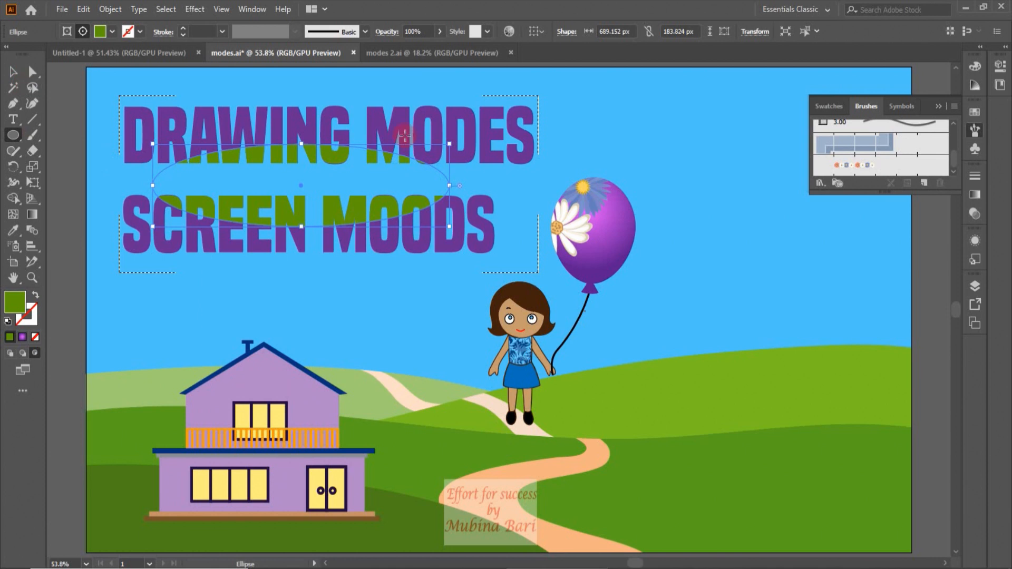
left_click_drag(303, 143, 306, 140)
key("v")
left_click(152, 79)
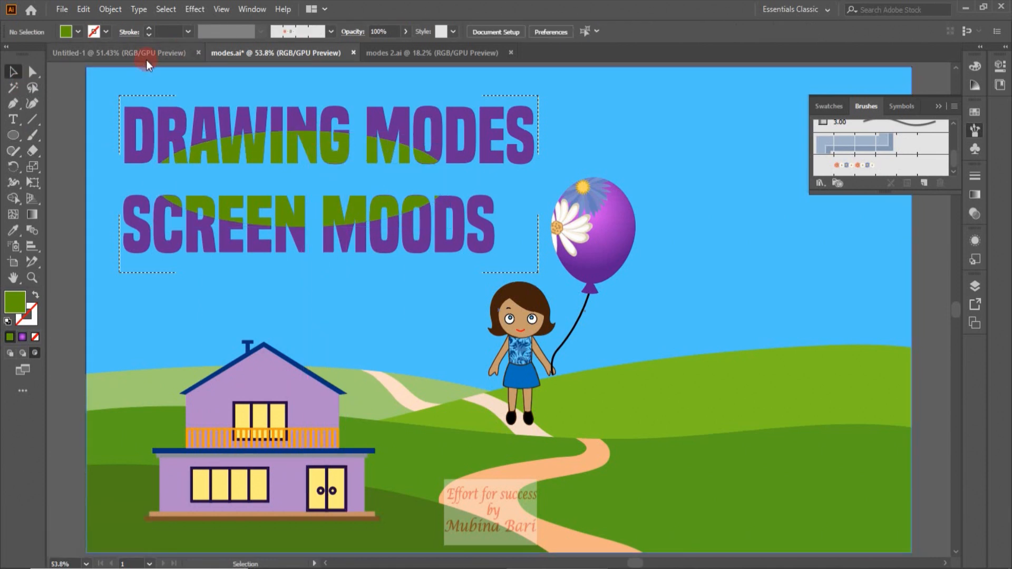
- Paint a 4 pt Mixed Bouquet brush stroke inside the first letters of the title's upper line
left_click(31, 136)
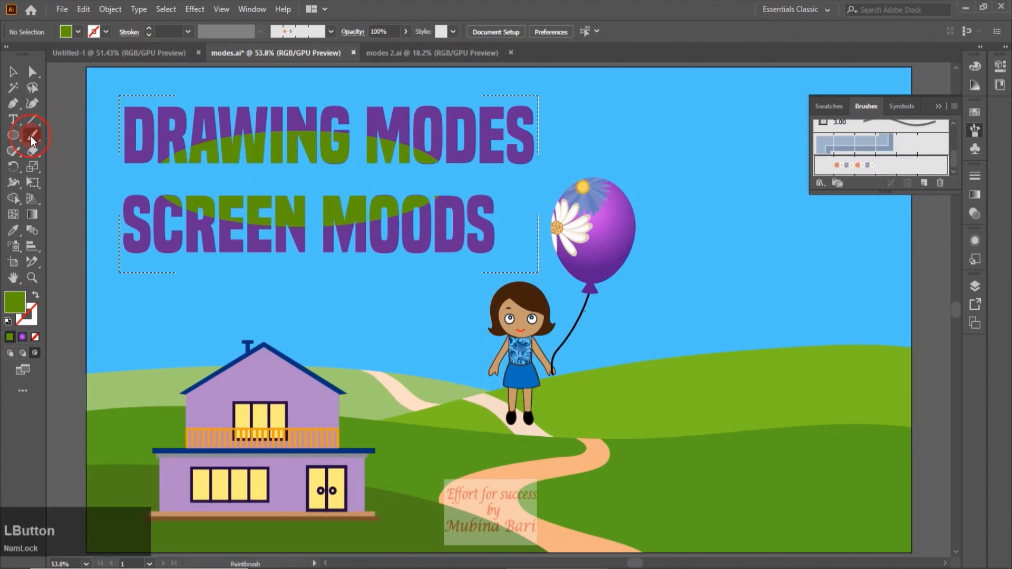
left_click(854, 165)
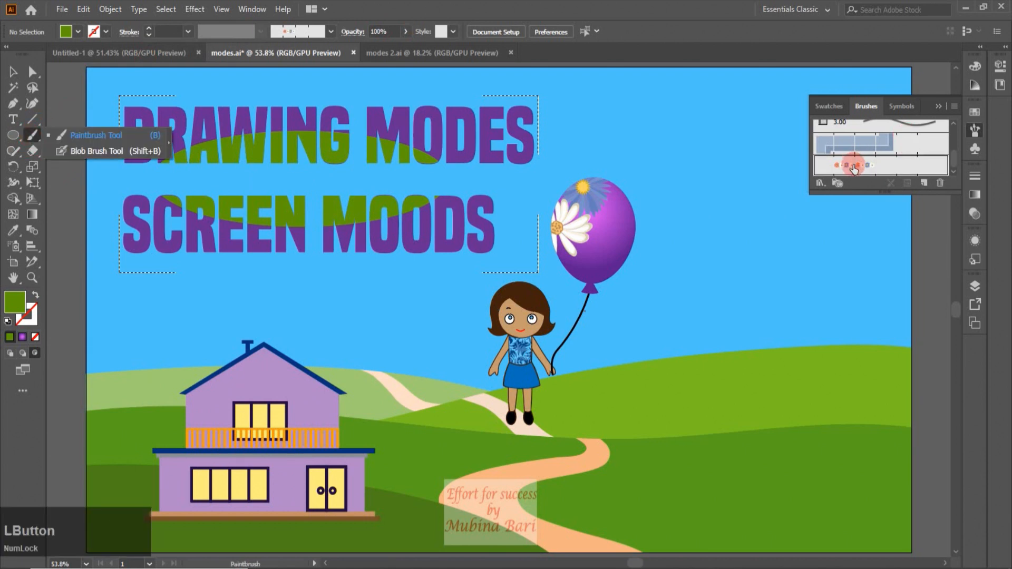
left_click(854, 165)
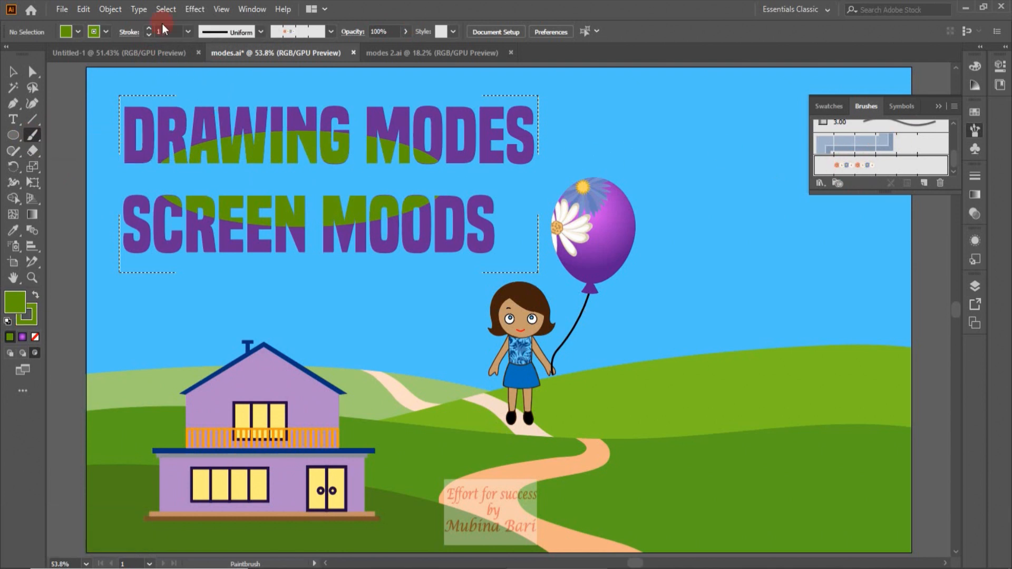
left_click(188, 33)
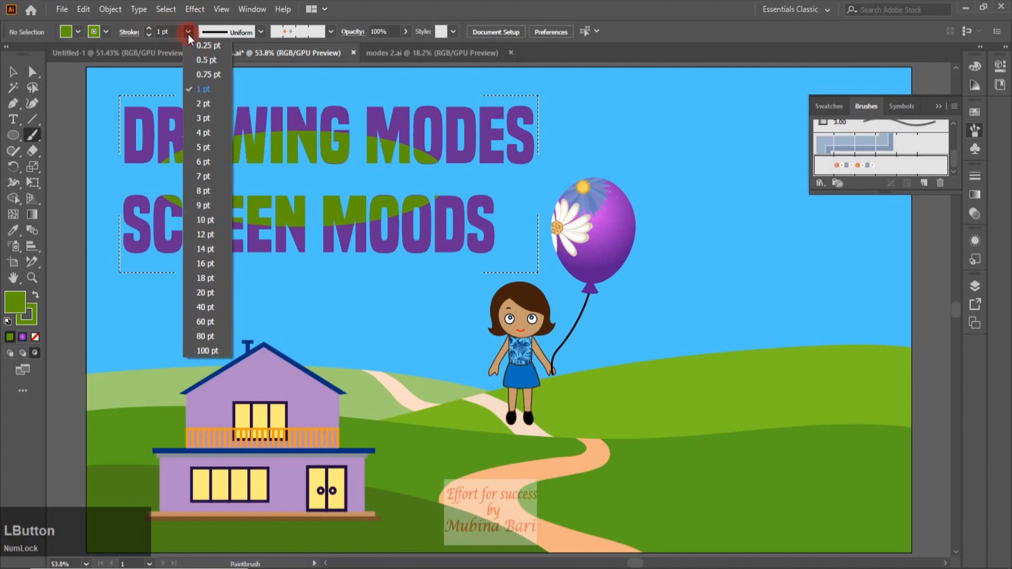
left_click(203, 133)
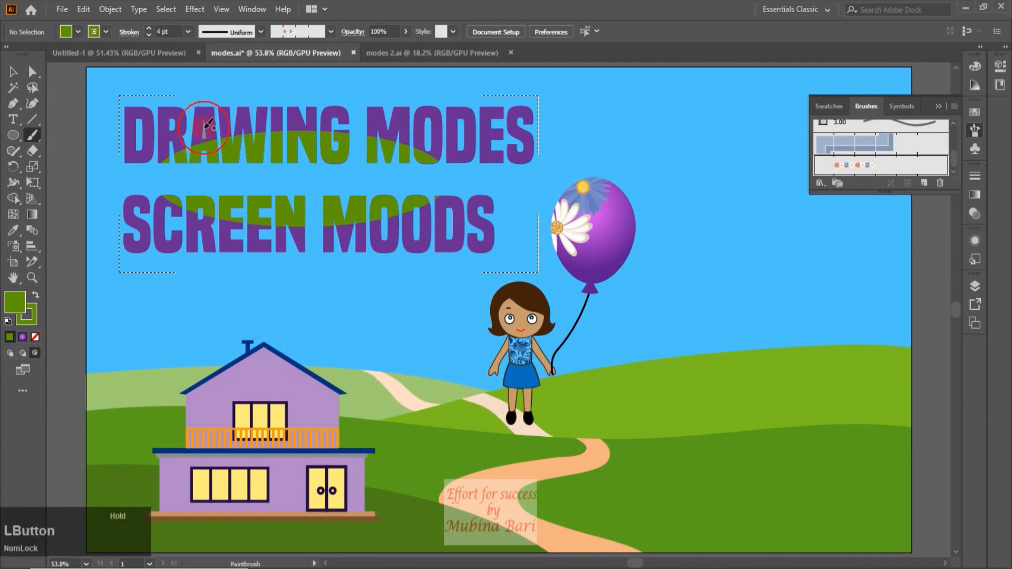
left_click(130, 128)
mouse_move(130, 128)
left_mouse_down()
mouse_move(168, 133)
mouse_move(232, 112)
left_mouse_up()
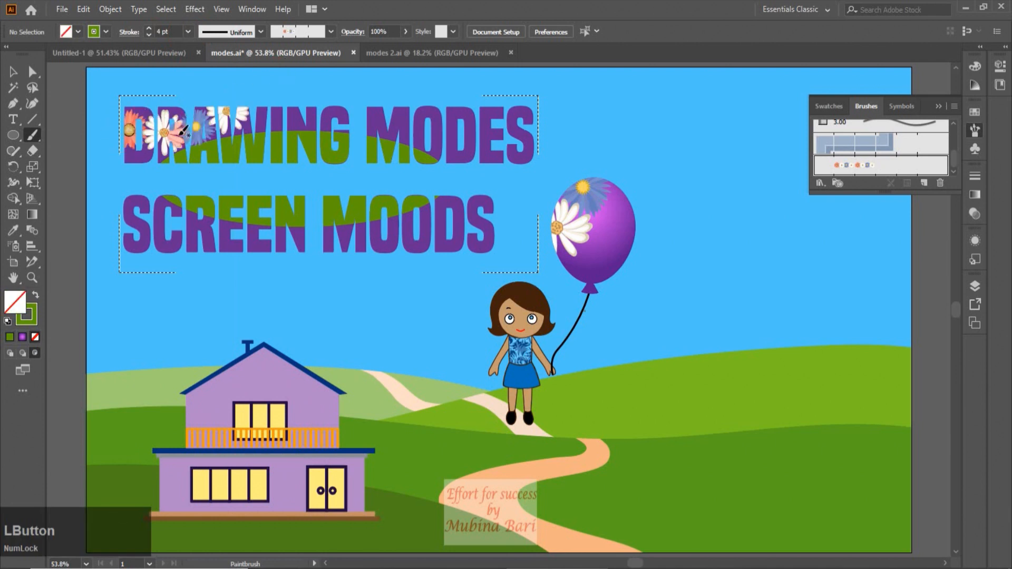
- Set the stroke weight to 2 pt and paint flower strokes across the rest of the upper title line and the whole lower line
left_click(190, 30)
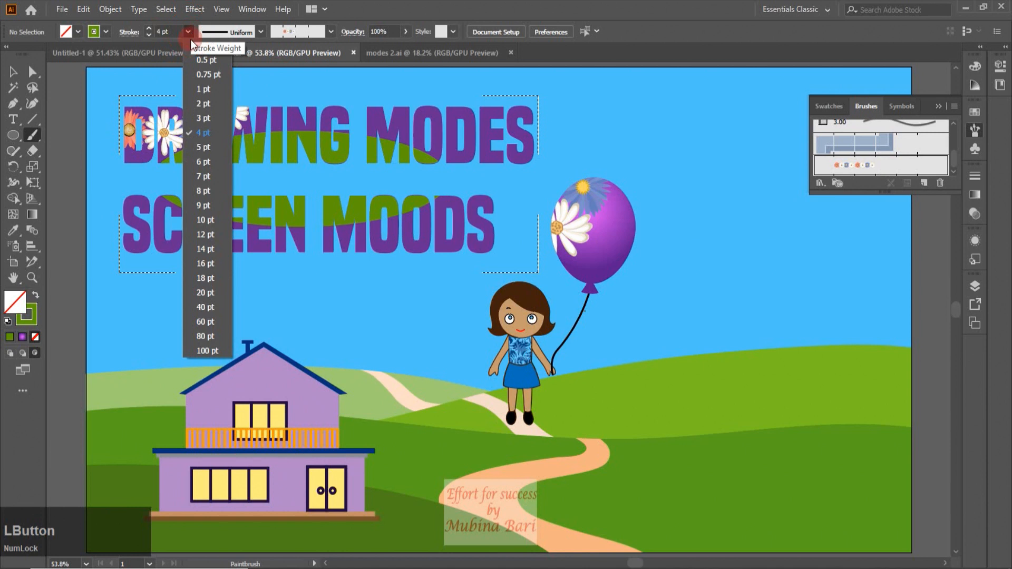
left_click(207, 106)
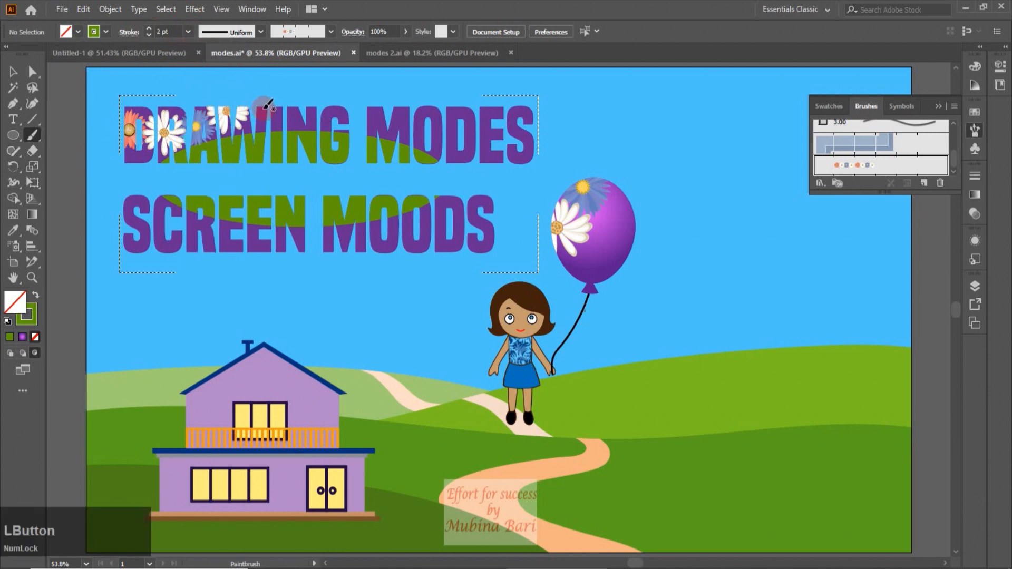
mouse_move(293, 105)
left_mouse_down()
mouse_move(401, 128)
mouse_move(540, 135)
left_mouse_up()
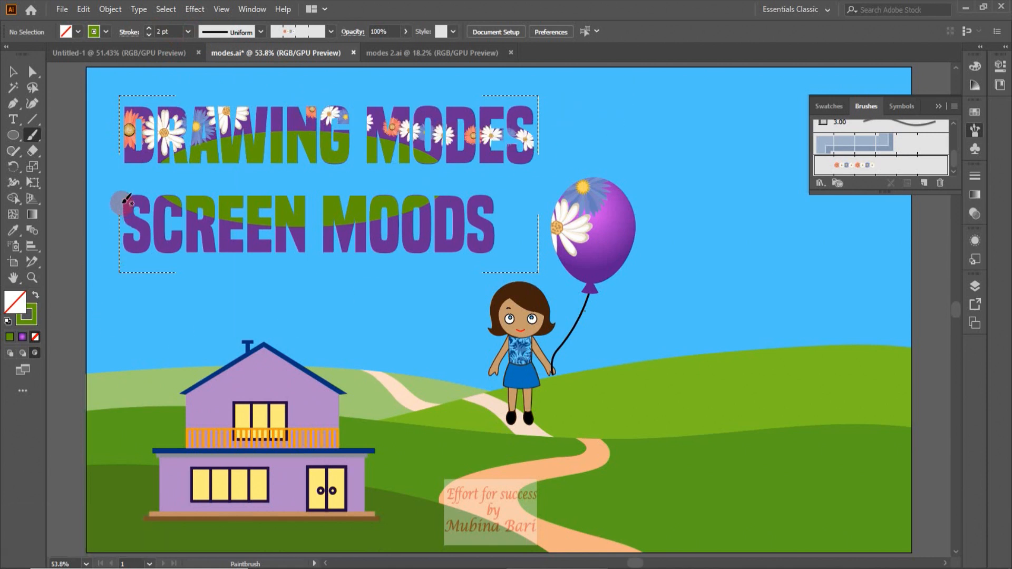
mouse_move(138, 245)
left_mouse_down()
mouse_move(339, 205)
mouse_move(438, 237)
mouse_move(509, 235)
left_mouse_up()
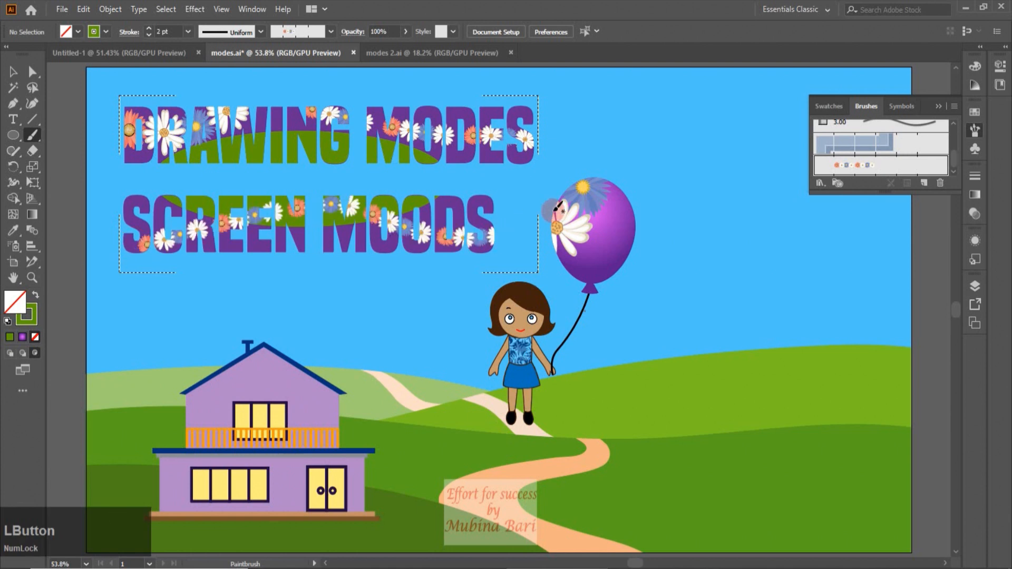
- Leave the Paintbrush for the Selection tool, return to Draw Normal mode and collapse the Brushes panel
left_click(13, 71)
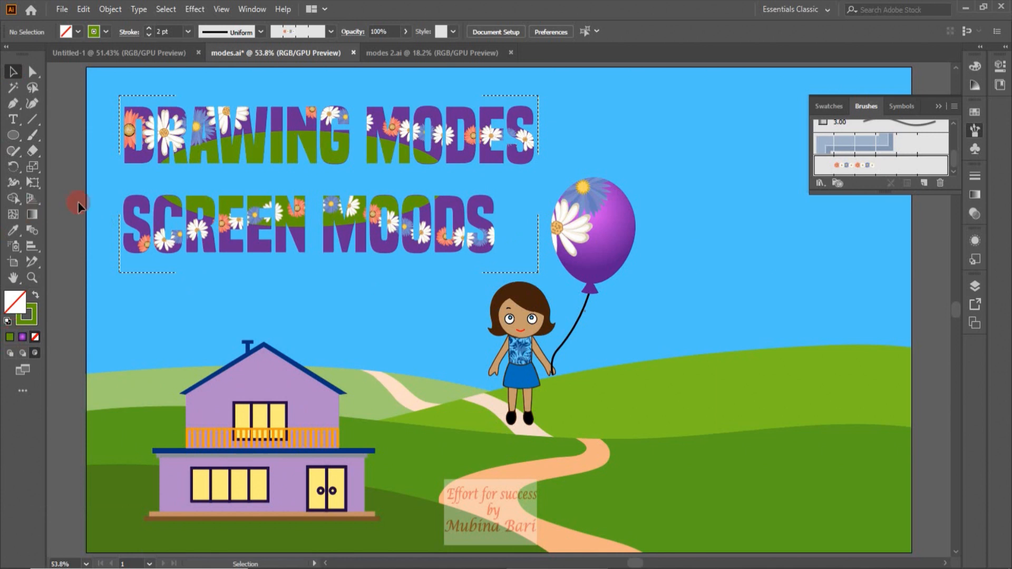
left_click(10, 353)
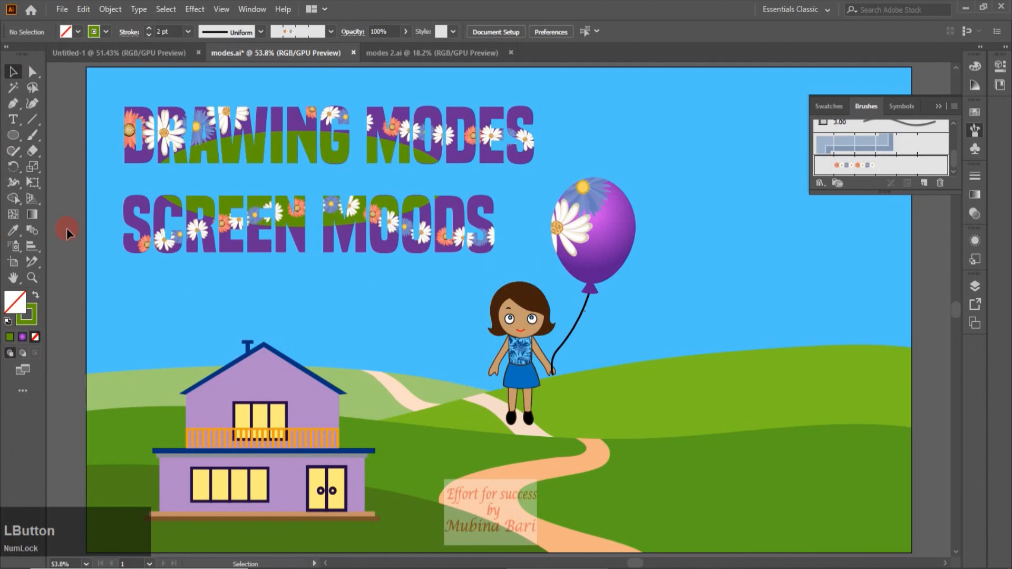
left_click(979, 135)
- Open the screen mode choices and switch the modes.ai scene to Full Screen Mode with Menu Bar
left_click(23, 369)
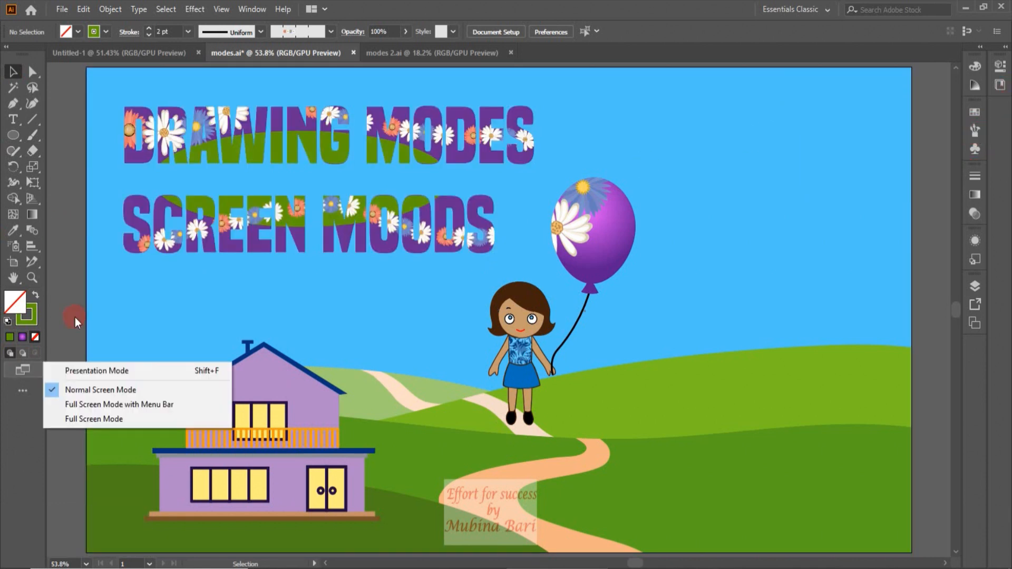
left_click(74, 317)
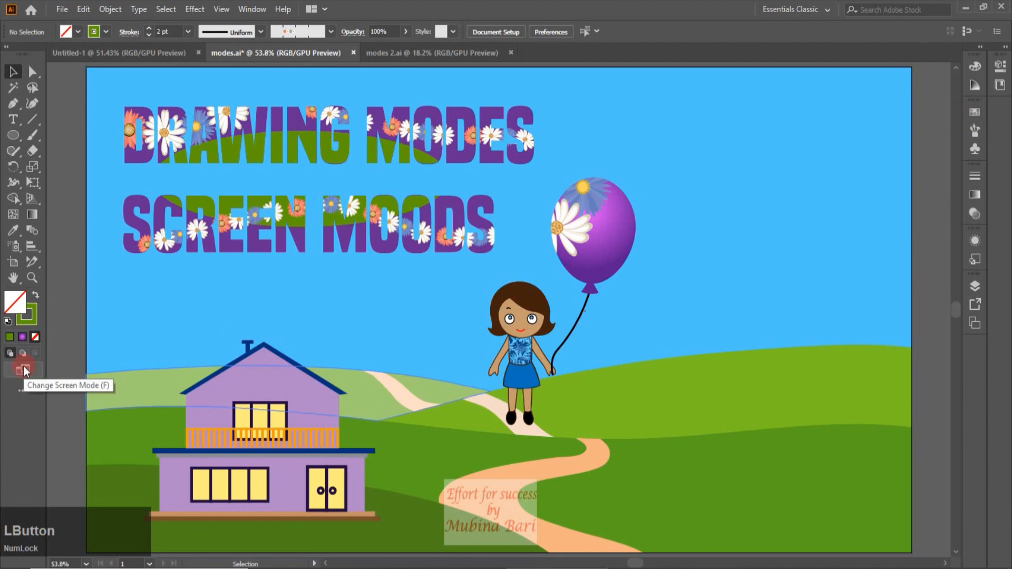
left_click(23, 367)
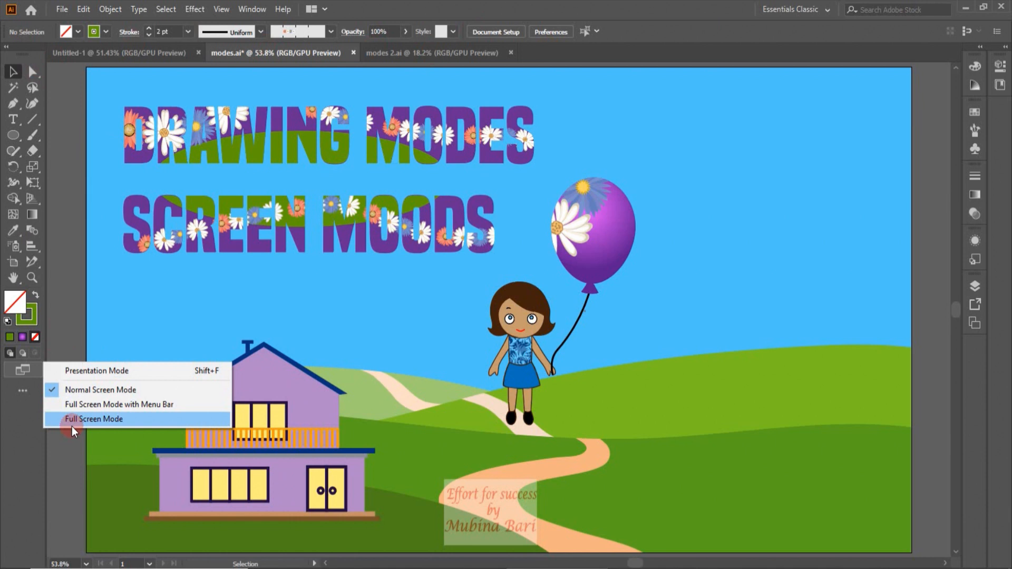
left_click(95, 403)
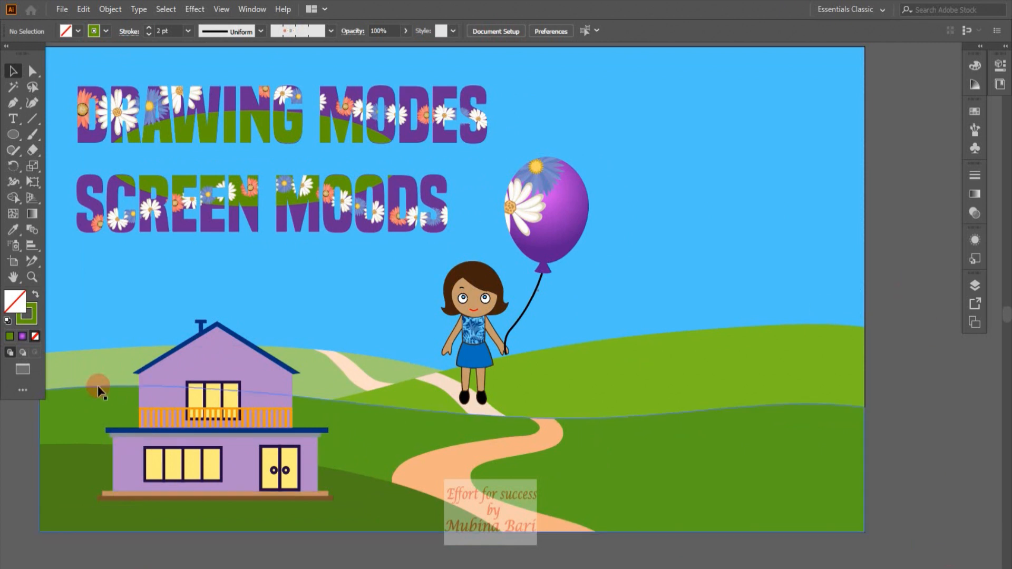
- Switch the modes.ai scene from the menu-bar view to Full Screen Mode
left_click(22, 375)
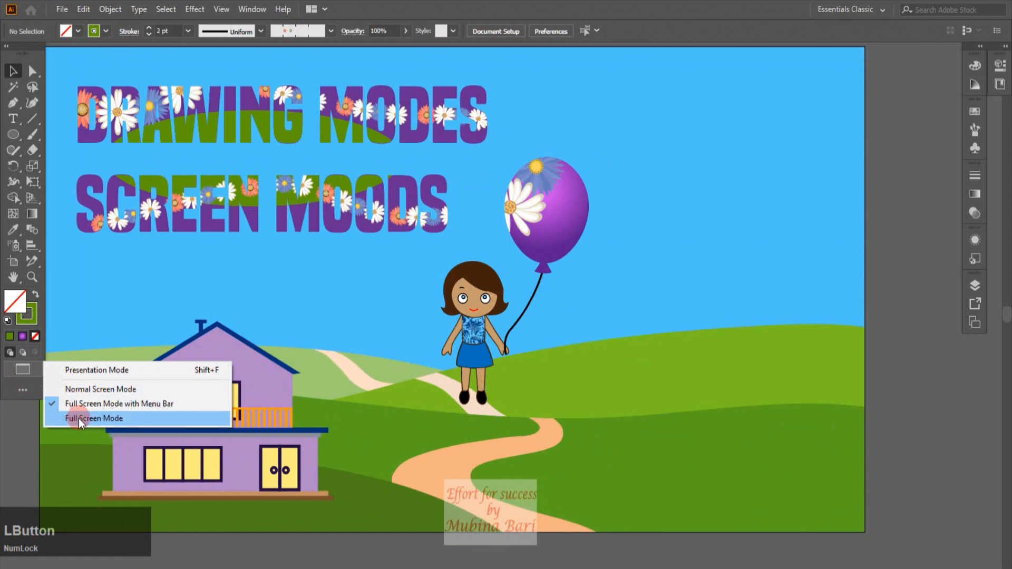
left_click(78, 419)
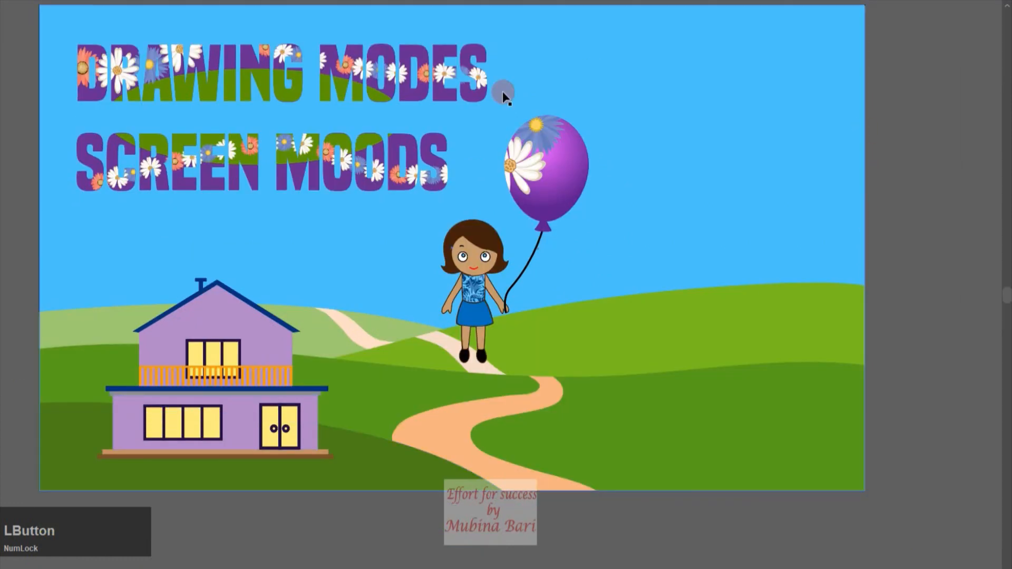
left_click(304, 507)
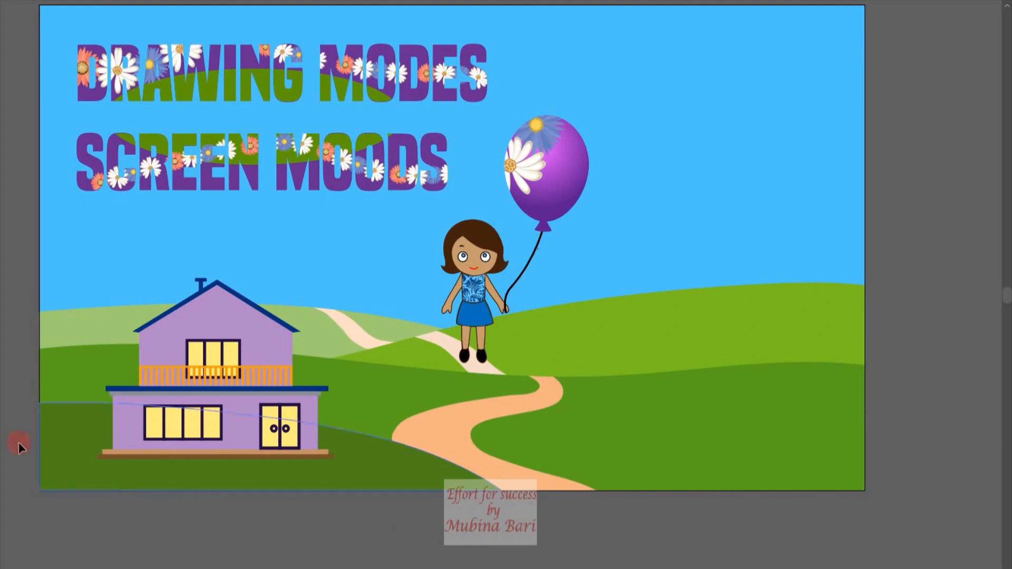
- Reveal the hidden tools in Full Screen Mode, review the screen mode choices without changing them and hide the tools again
mouse_move(4, 310)
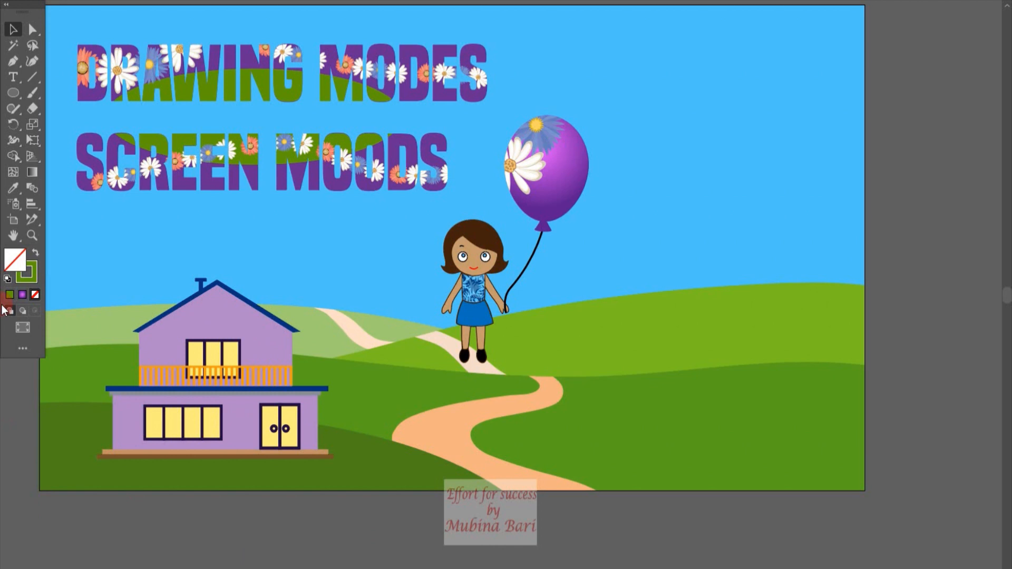
left_click(22, 327)
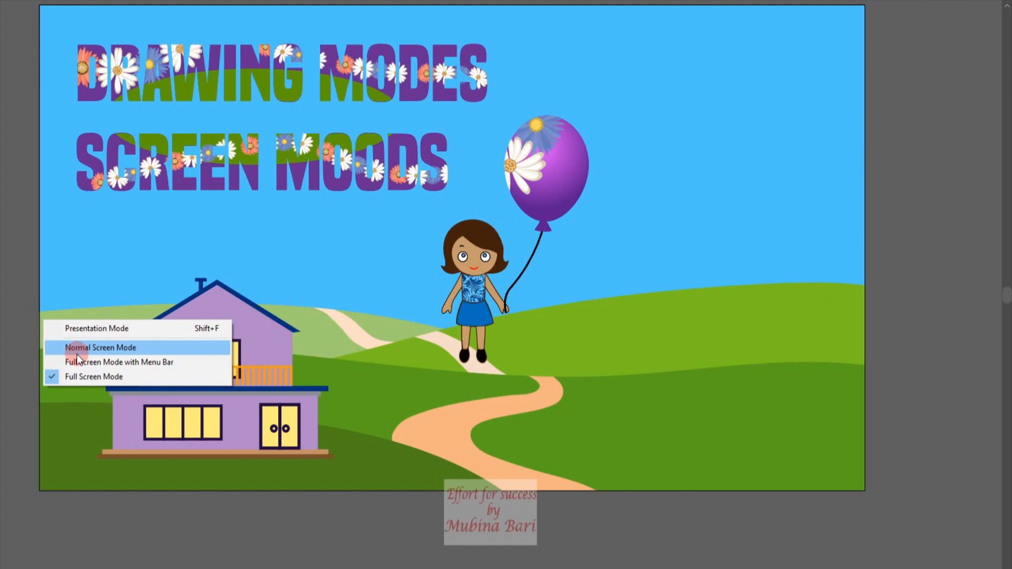
left_click(37, 353)
mouse_move(1, 245)
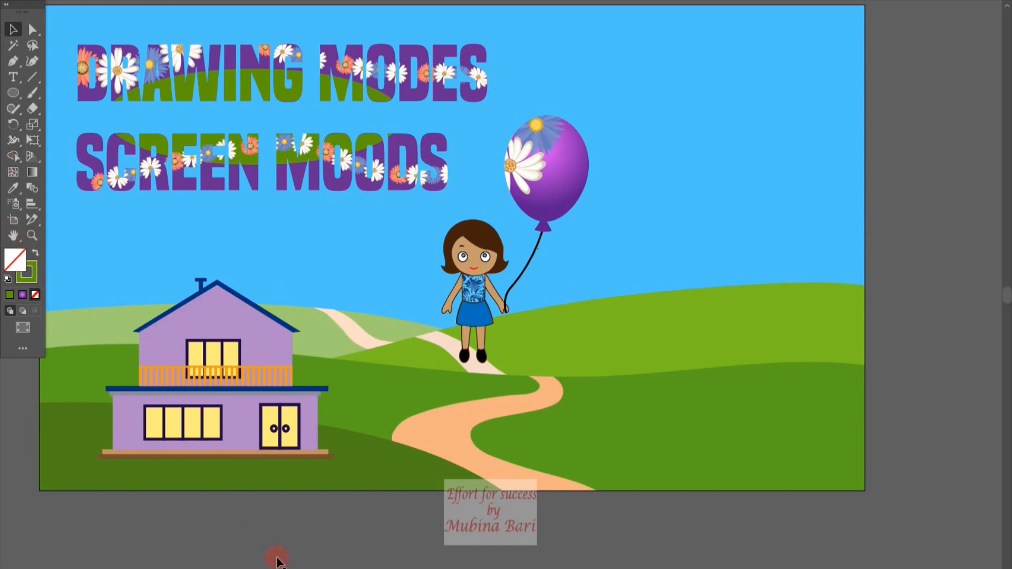
key("Tab")
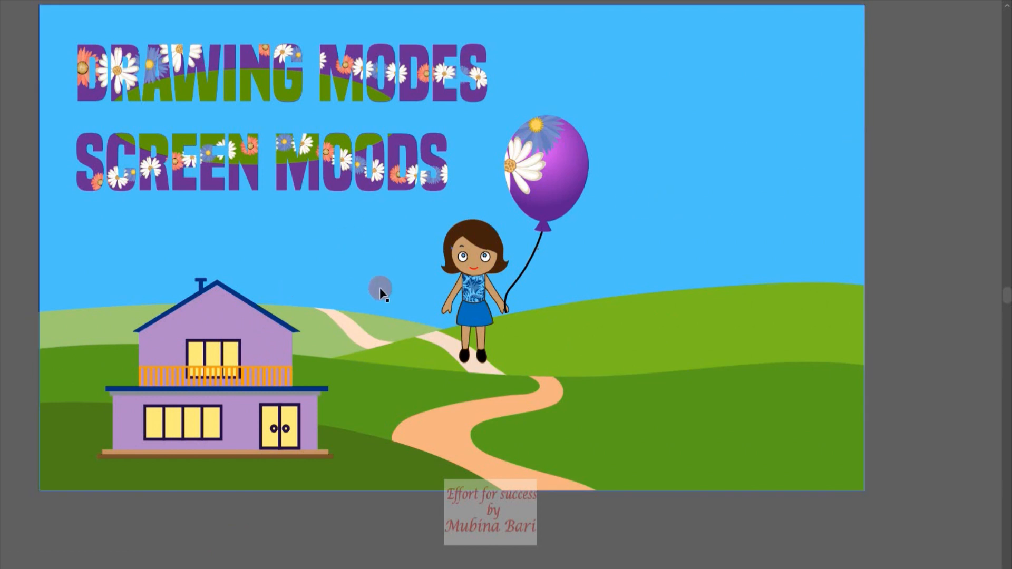
- Draw a closed triangle with the Pen tool in the sky beside the balloon
key("p")
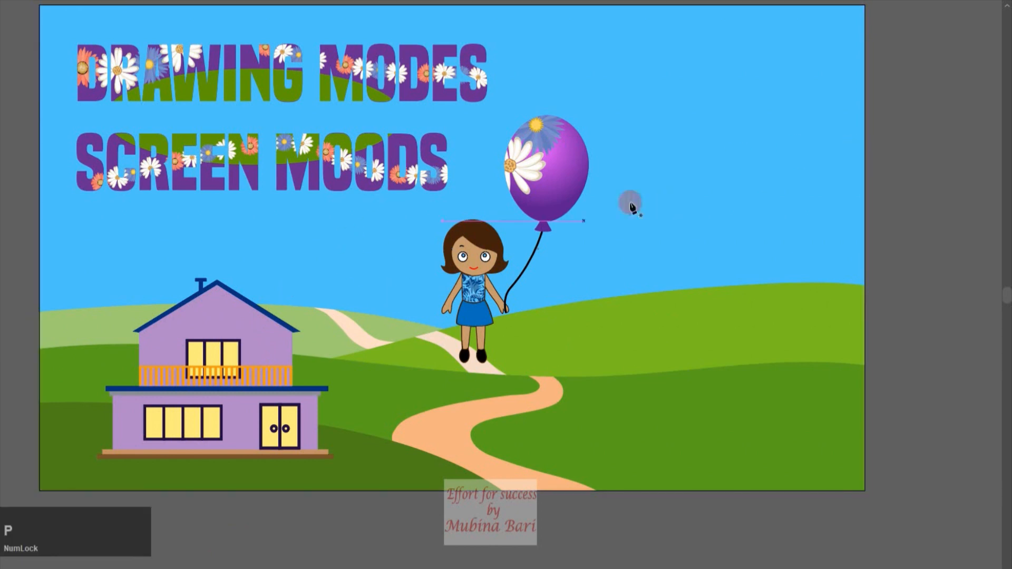
left_click(654, 149)
left_click(727, 198)
left_click(646, 216)
left_click(654, 149)
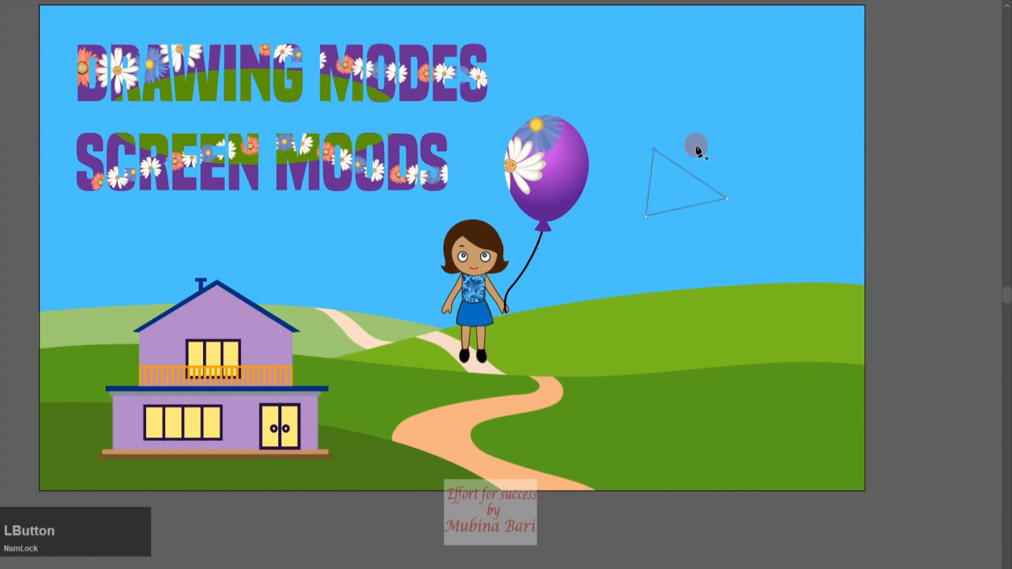
- Switch to the Eyedropper and back to the Selection tool, and delete the triangle beside the balloon
key("i")
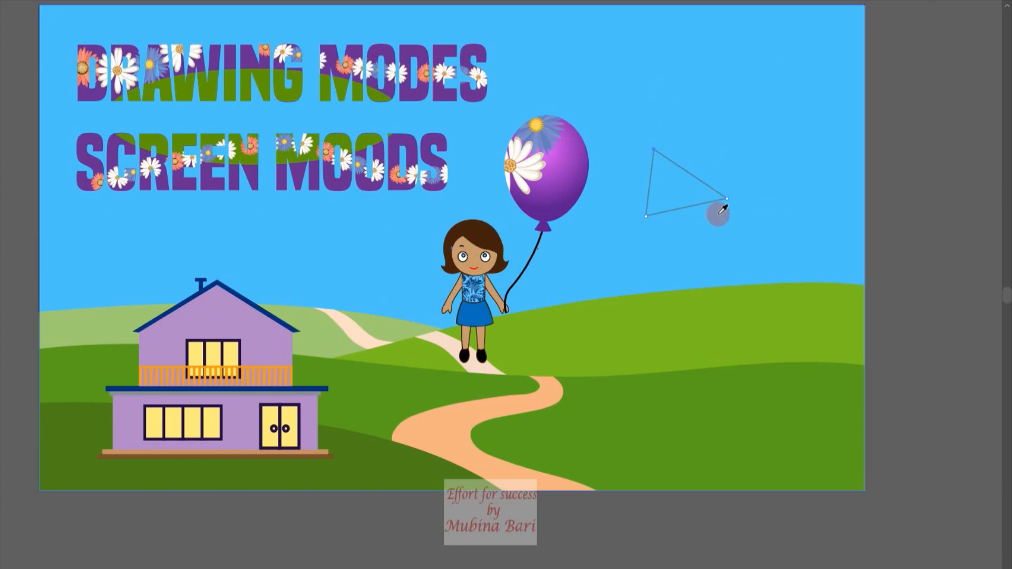
key("v")
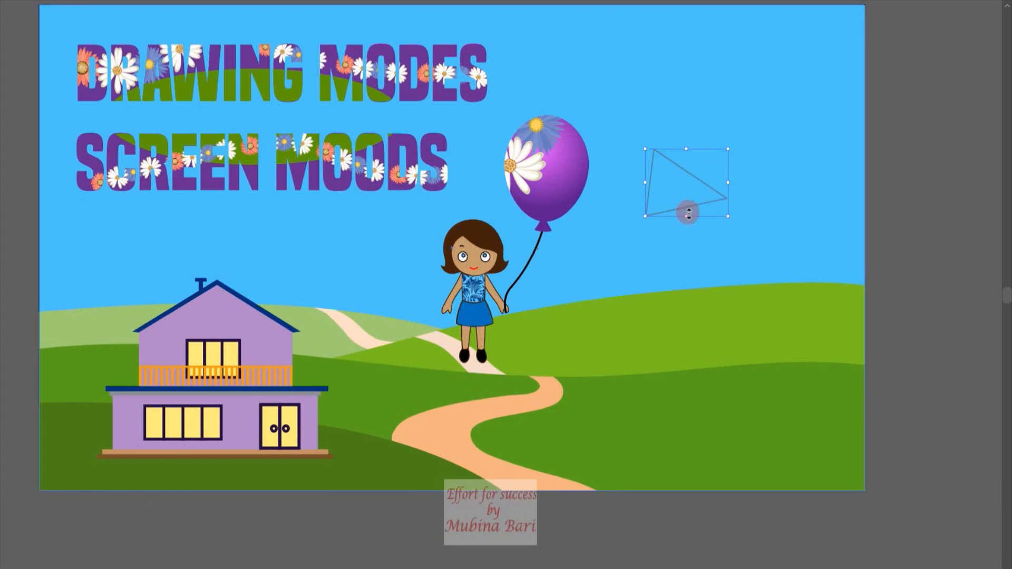
key("Delete")
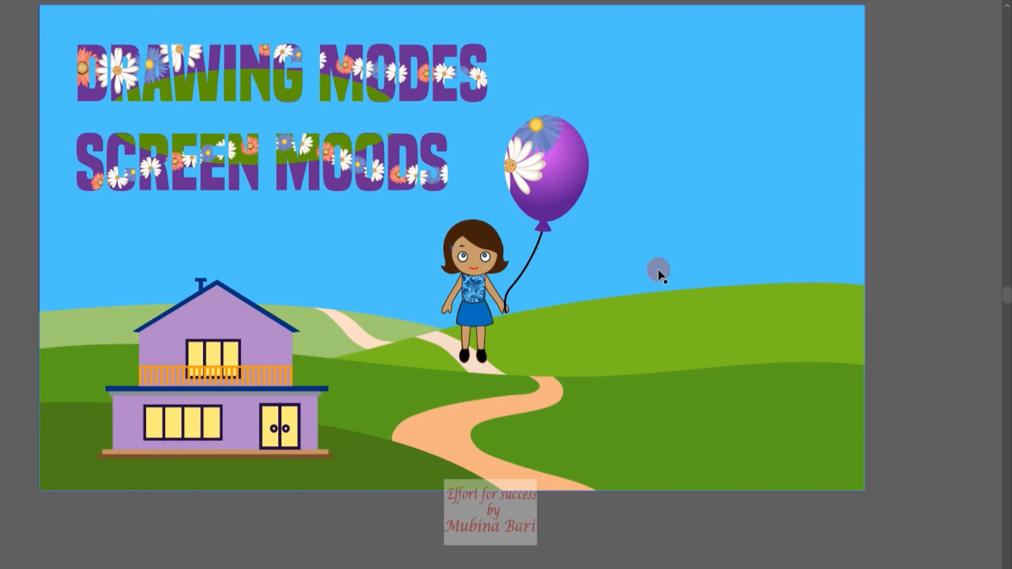
- Cycle the scene through Normal, Full Screen with Menu Bar and Full Screen modes, ending in Normal Screen Mode
key("f")
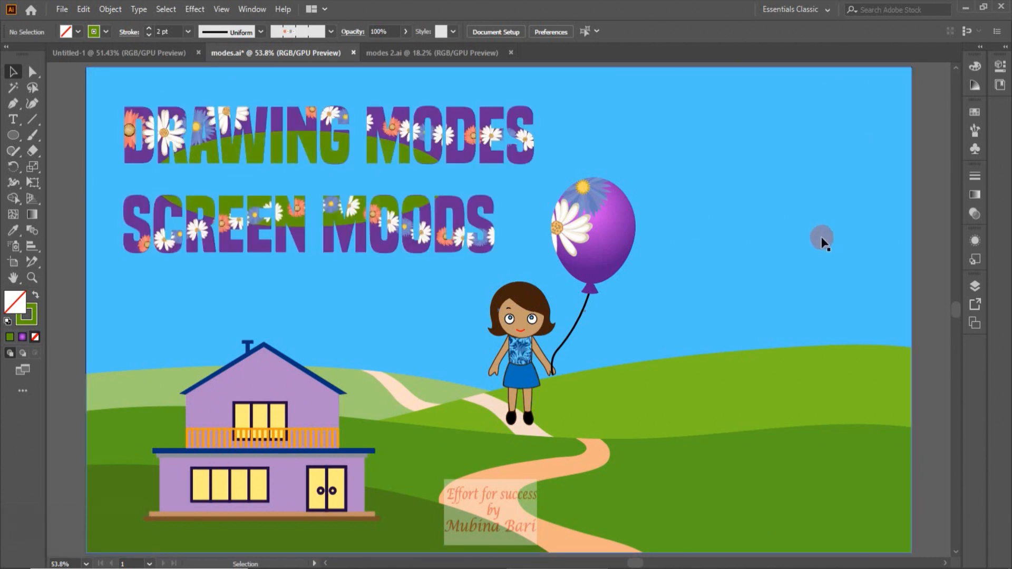
key("f")
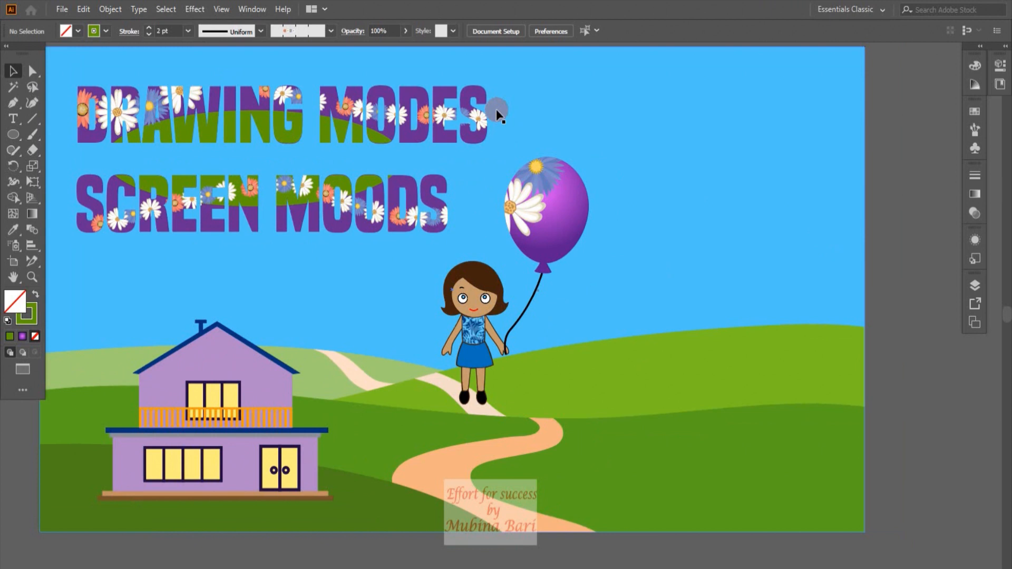
key("f")
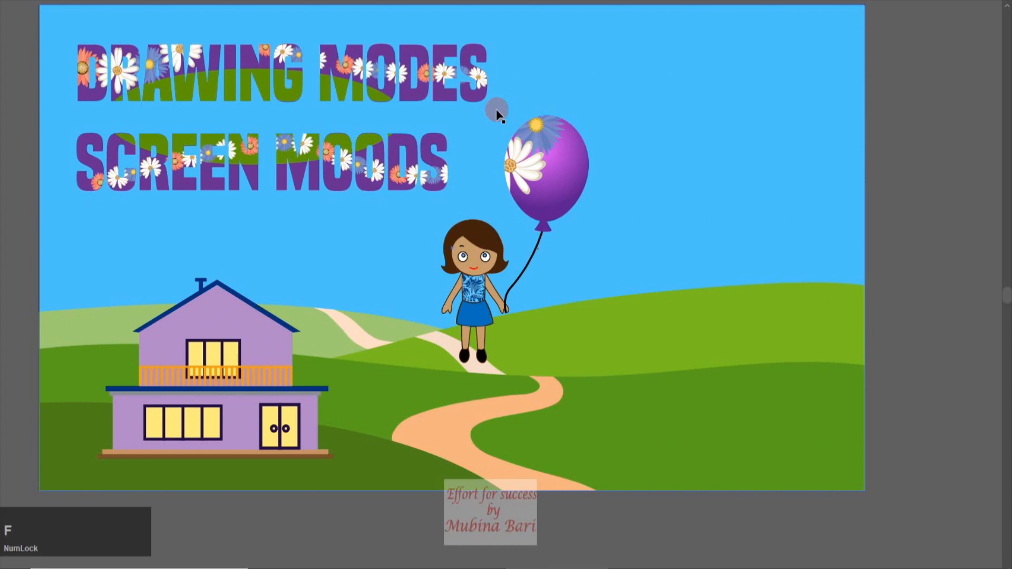
key("f")
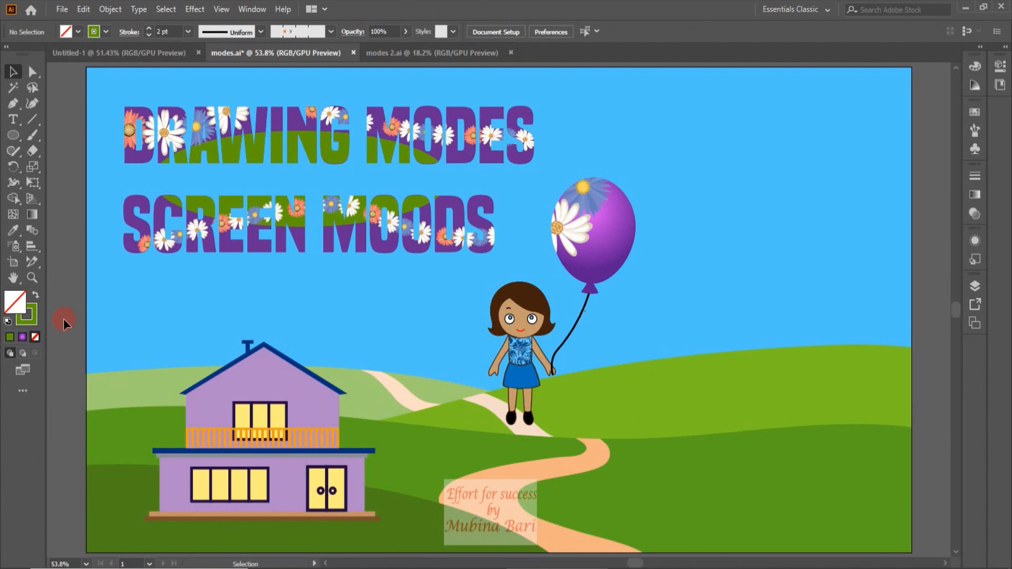
- Bring up the modes 2.ai document with the numbered hexagon artboards and show it in Presentation Mode
left_click(408, 52)
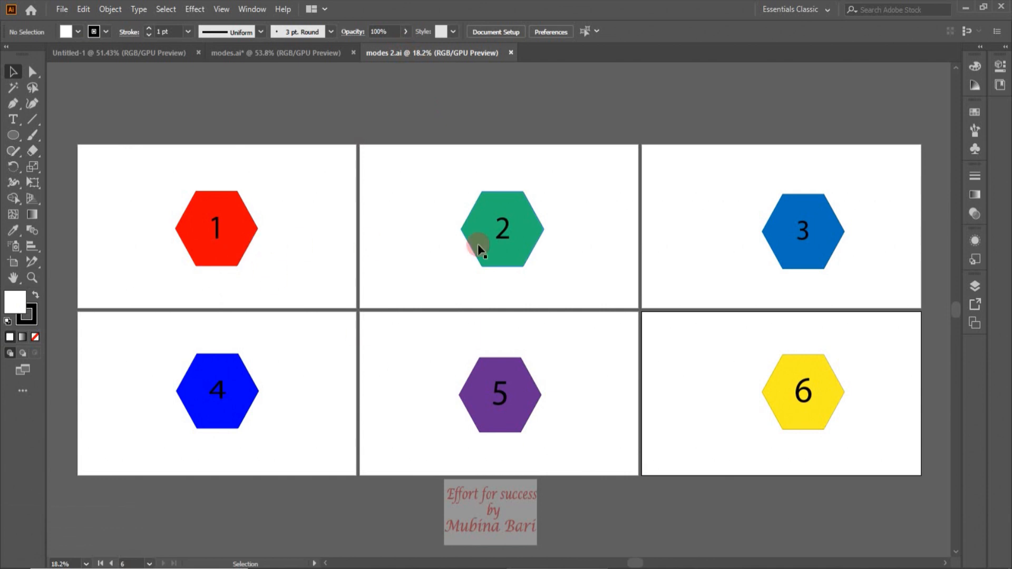
left_click(22, 369)
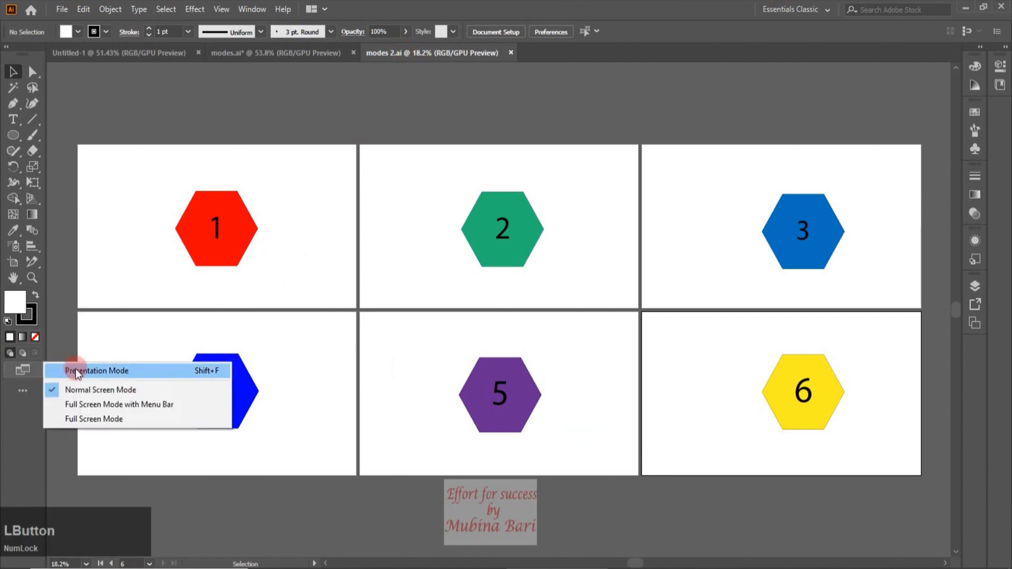
left_click(76, 371)
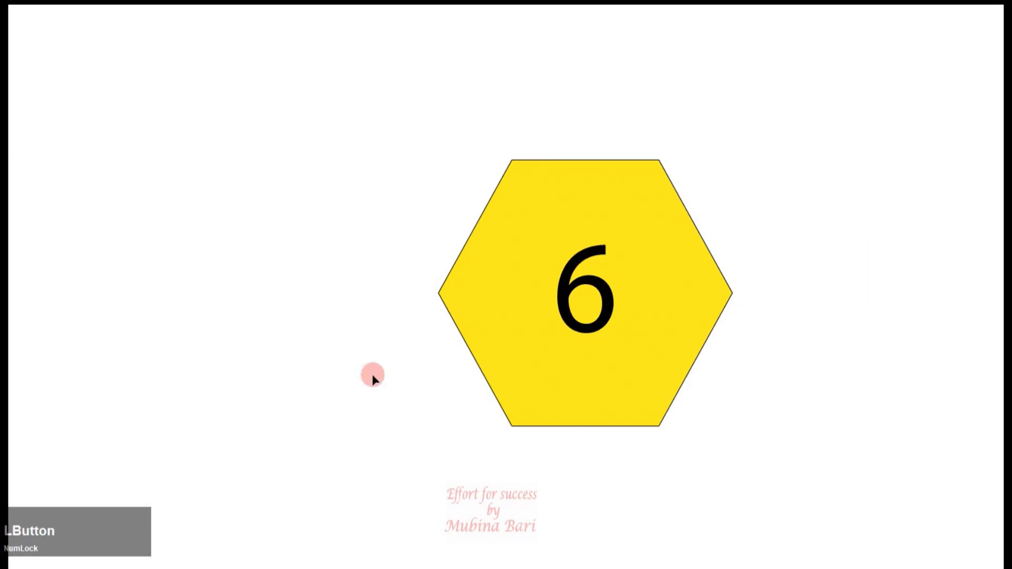